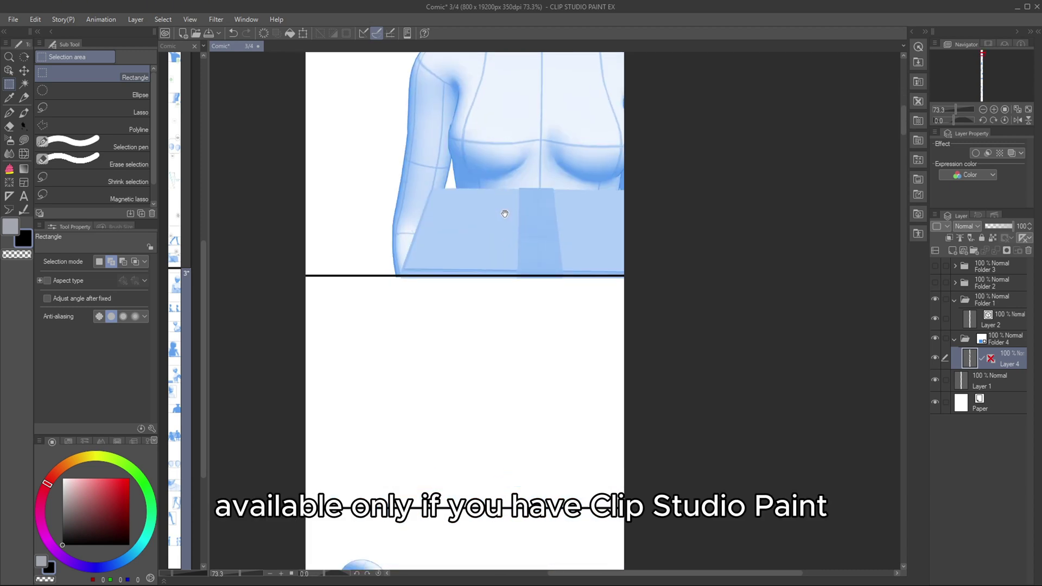
- Show the speech balloons in Folder 2 and look through the comic strip's panels and the Zink design's head sketches
drag(487, 516, 468, 260)
scroll(445, 344, up, 3)
drag(466, 472, 476, 177)
scroll(484, 265, down, 6)
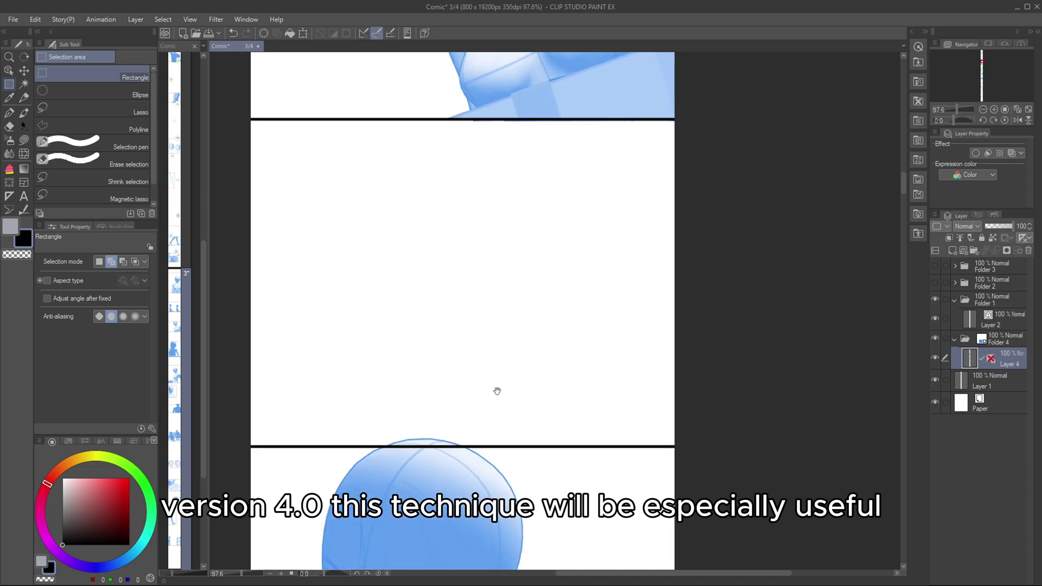
click(934, 282)
scroll(530, 344, down, 3)
scroll(509, 272, down, 10)
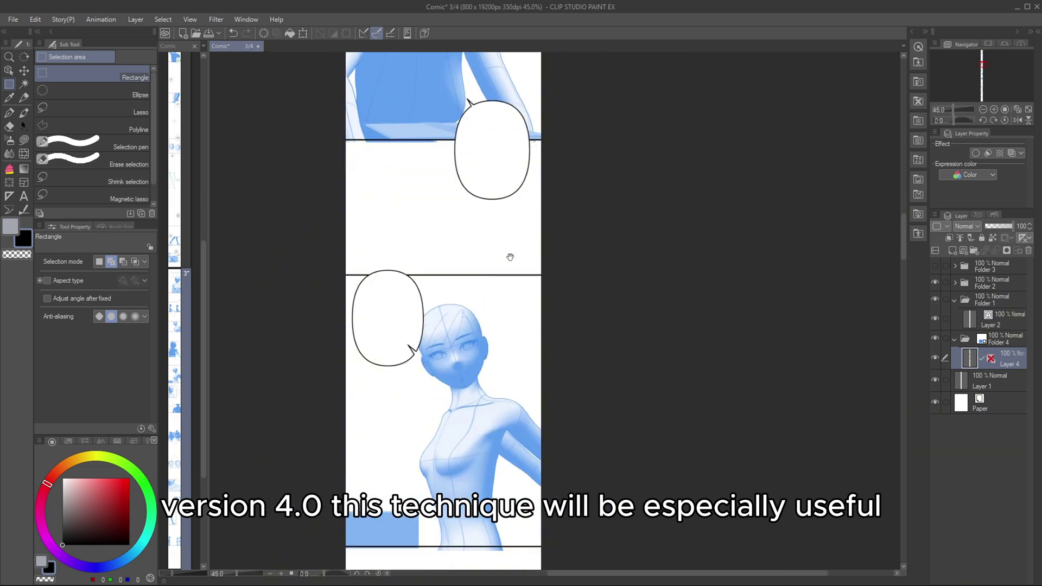
scroll(473, 298, down, 10)
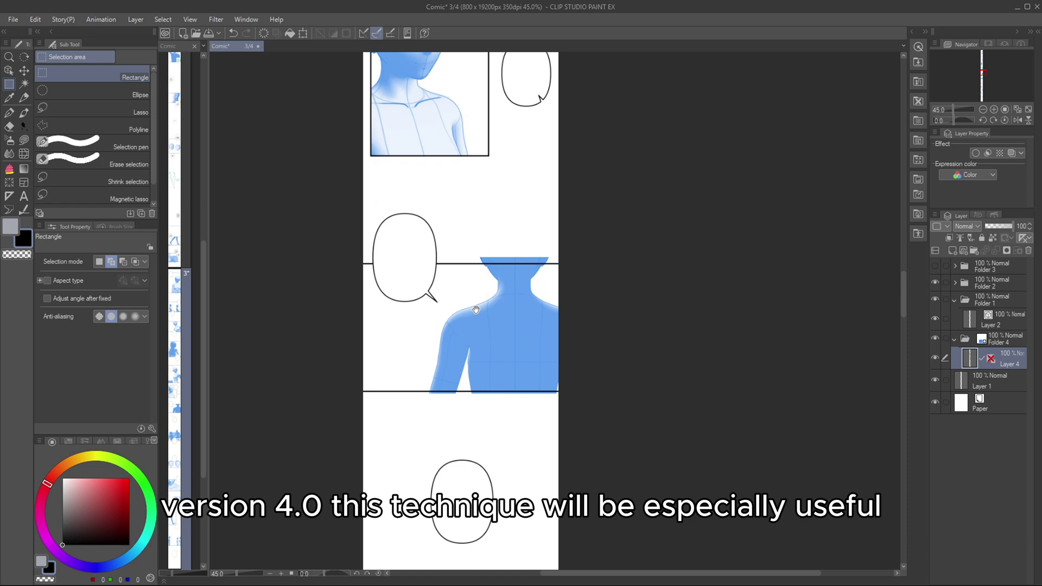
scroll(478, 314, down, 12)
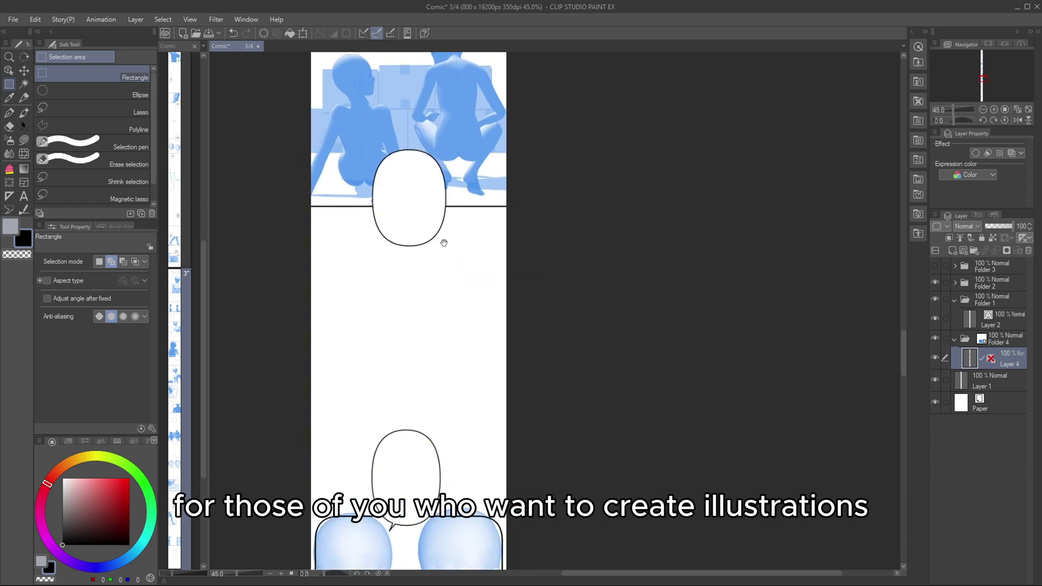
scroll(488, 292, down, 12)
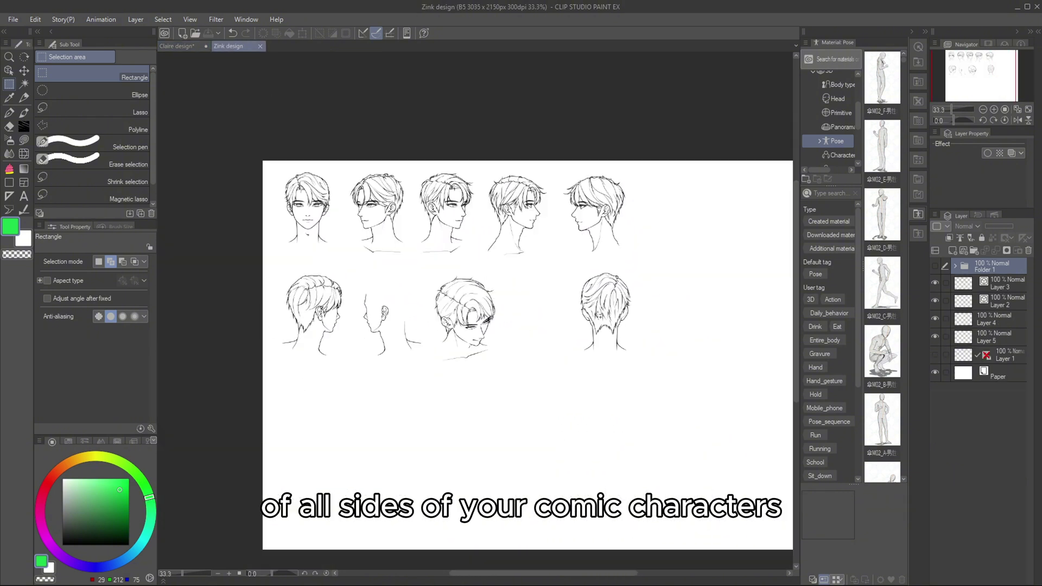
scroll(578, 368, up, 4)
scroll(578, 368, down, 1)
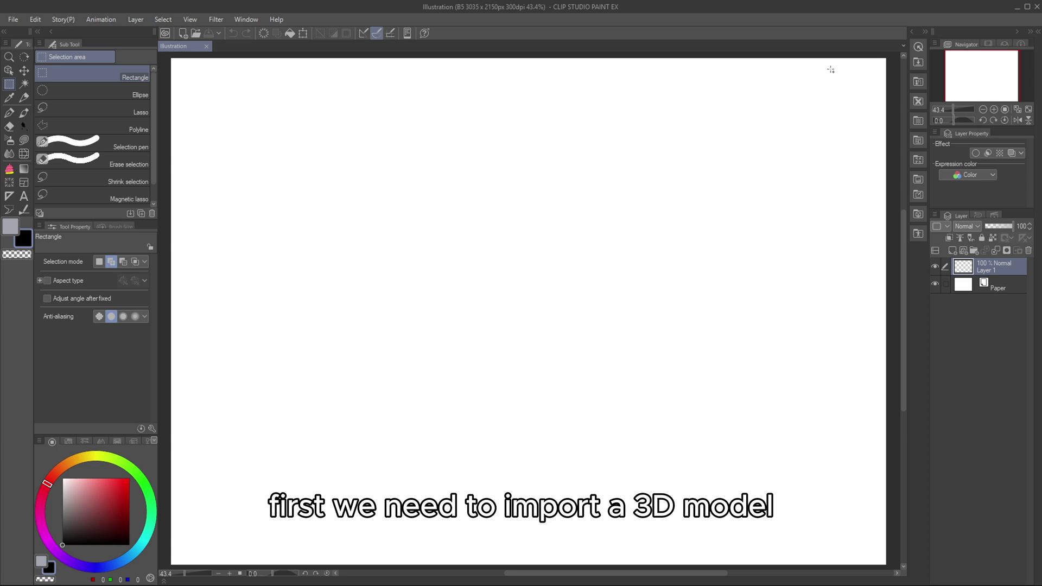
- Browse the 3D materials and the available body type figures, including the two 3D drawing figures
click(913, 31)
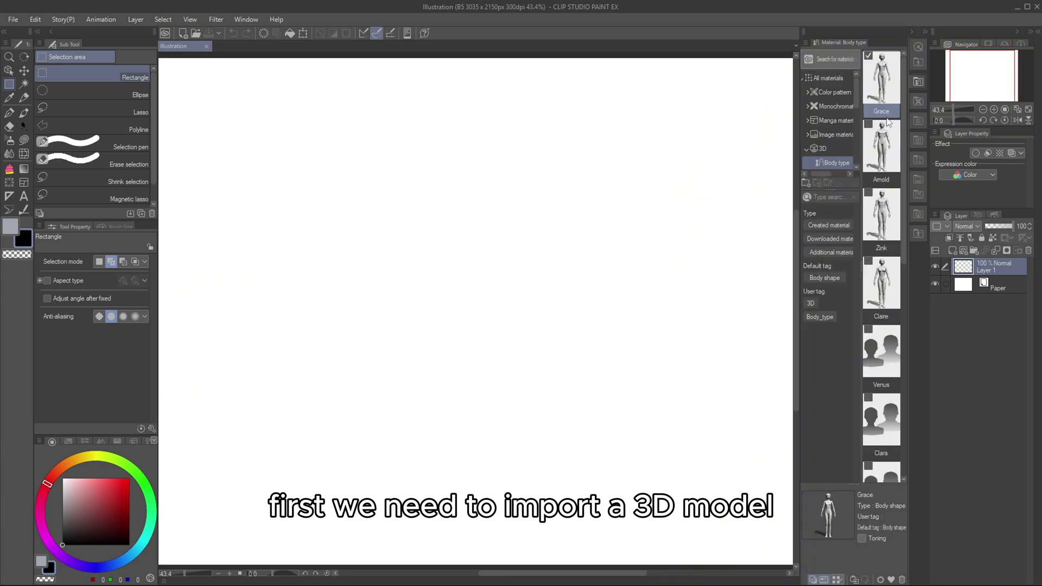
scroll(832, 151, down, 3)
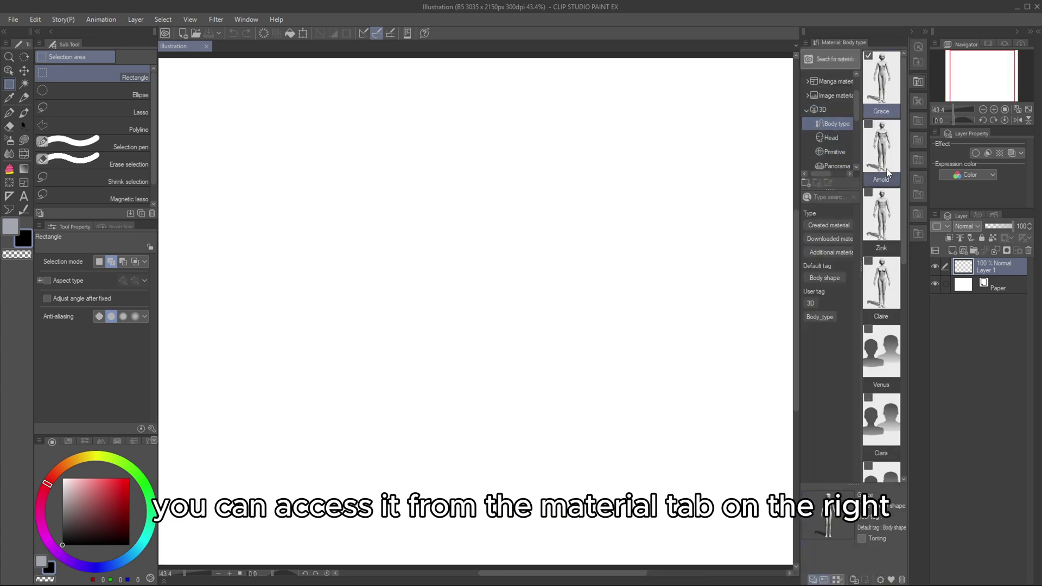
scroll(888, 173, down, 5)
scroll(888, 172, down, 2)
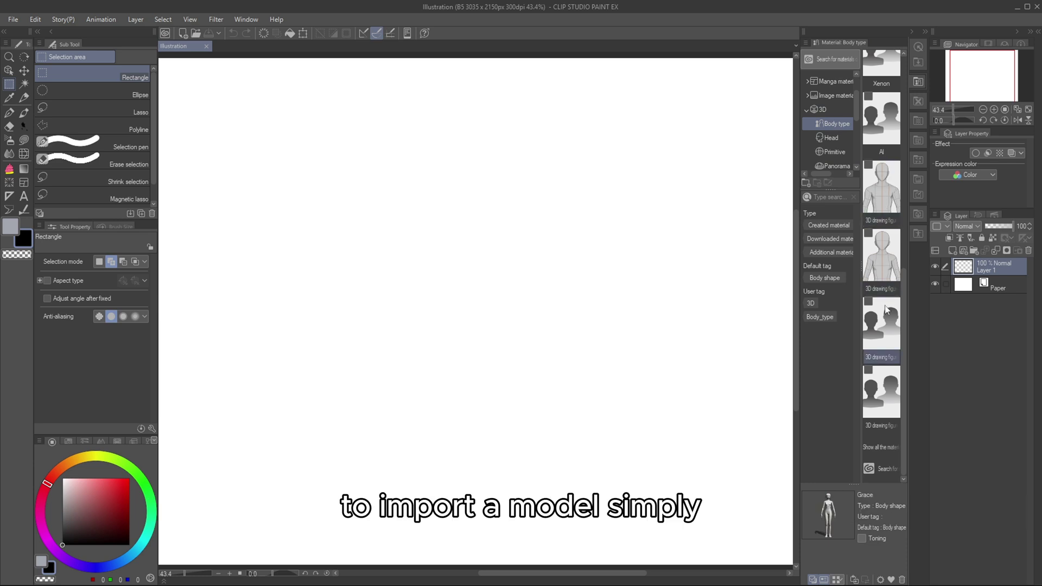
click(836, 111)
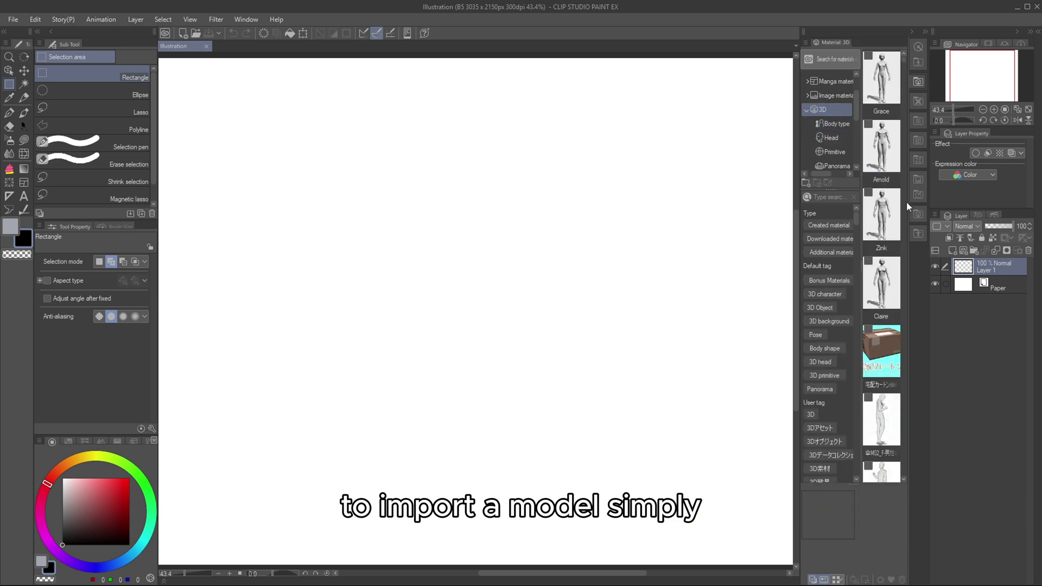
scroll(896, 209, down, 4)
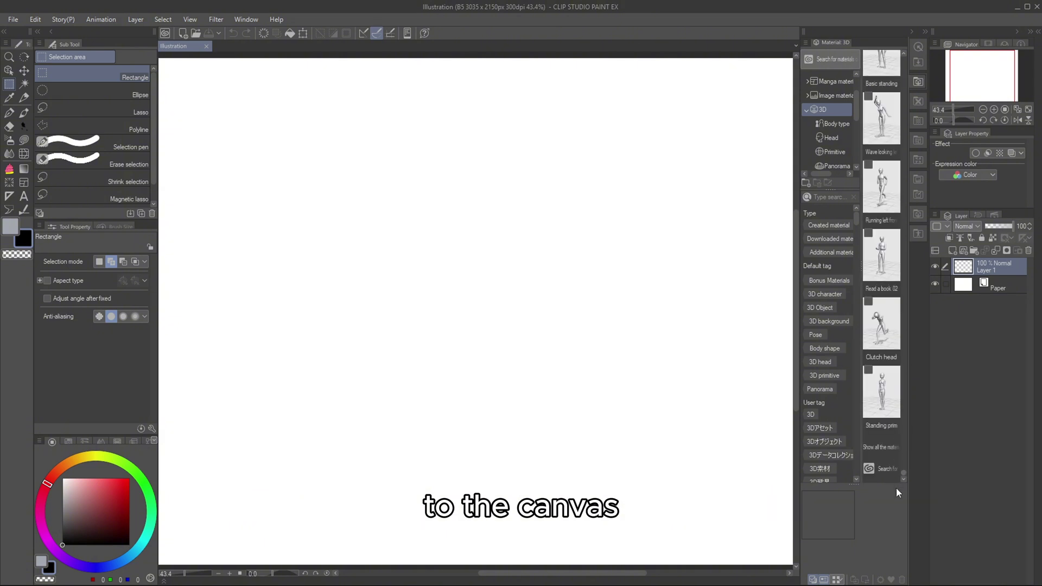
click(835, 126)
click(889, 302)
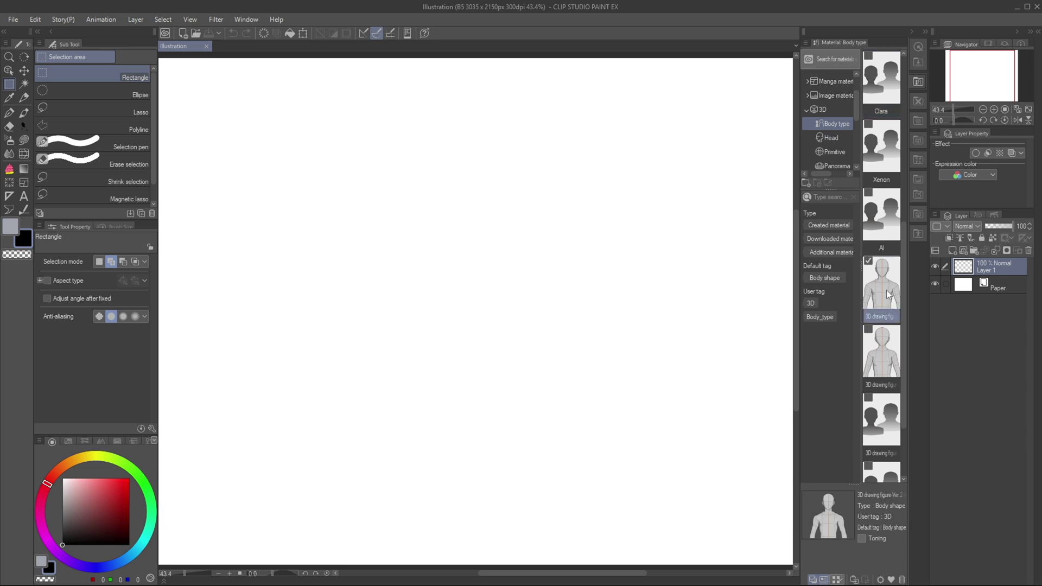
click(889, 352)
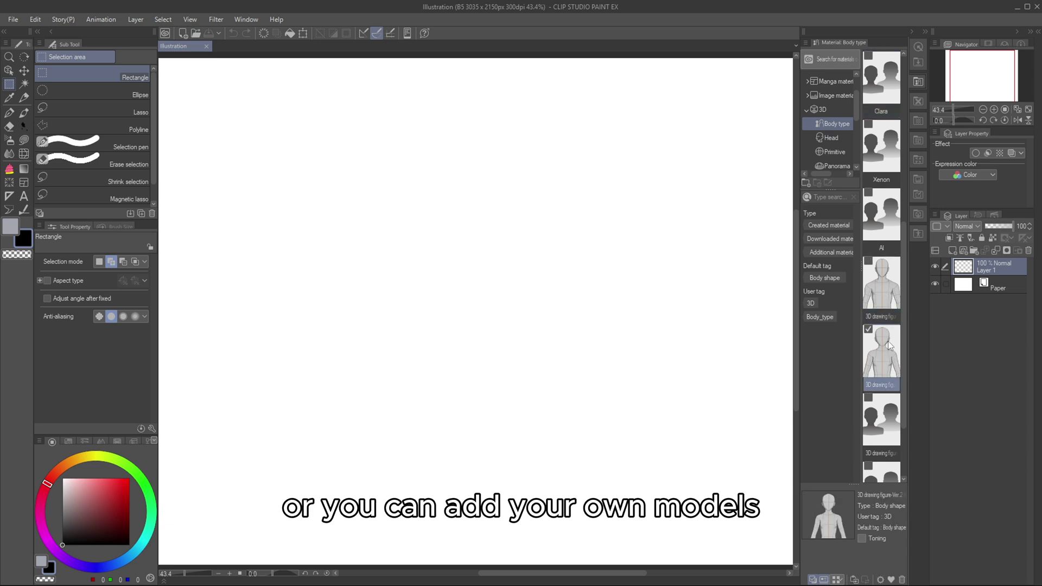
click(913, 31)
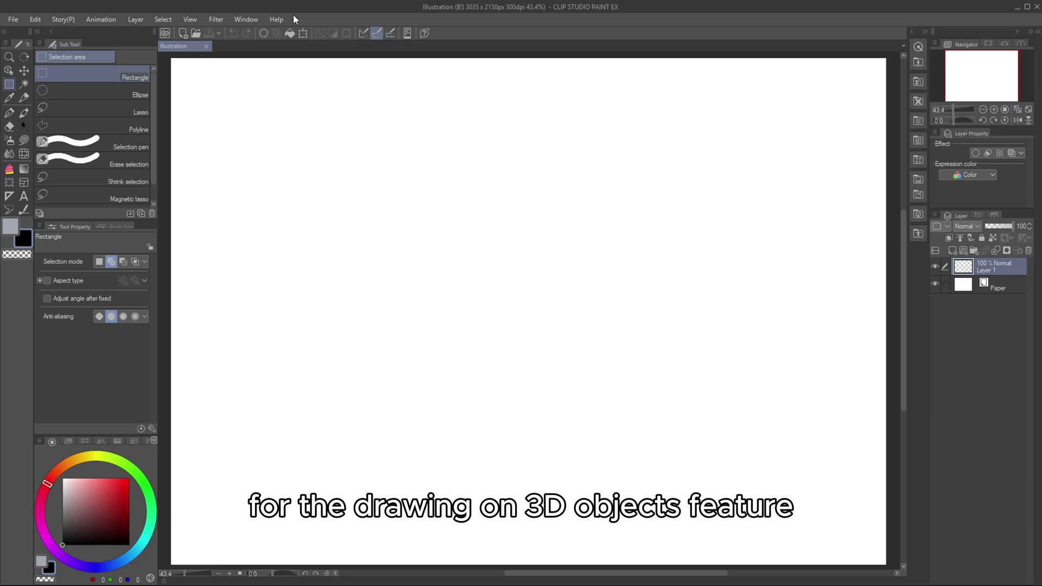
- Find the male 3D drawing figure-Ver.2 among the 3D body type materials and place it on the canvas
click(245, 19)
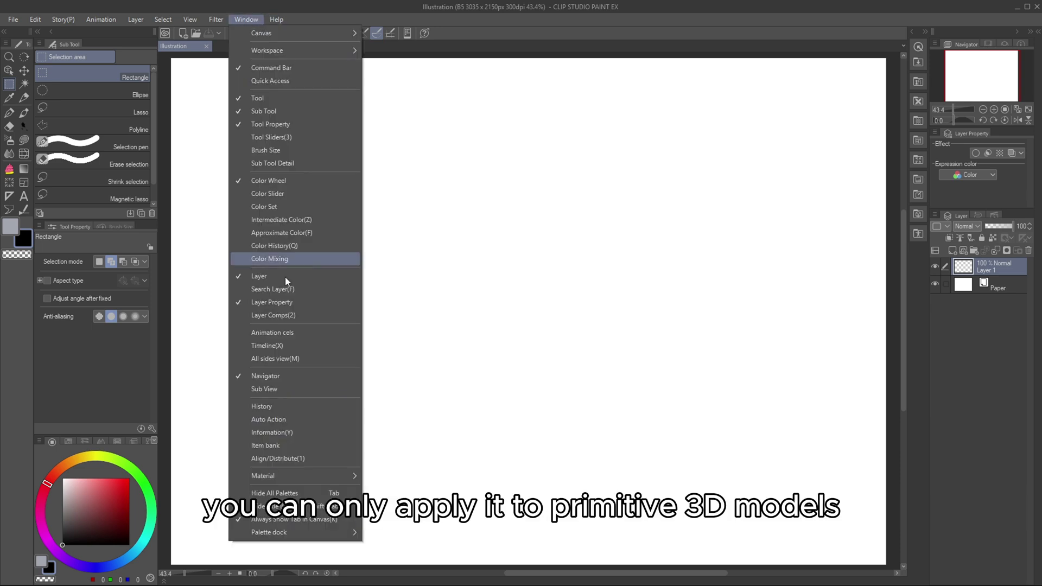
mouse_move(282, 478)
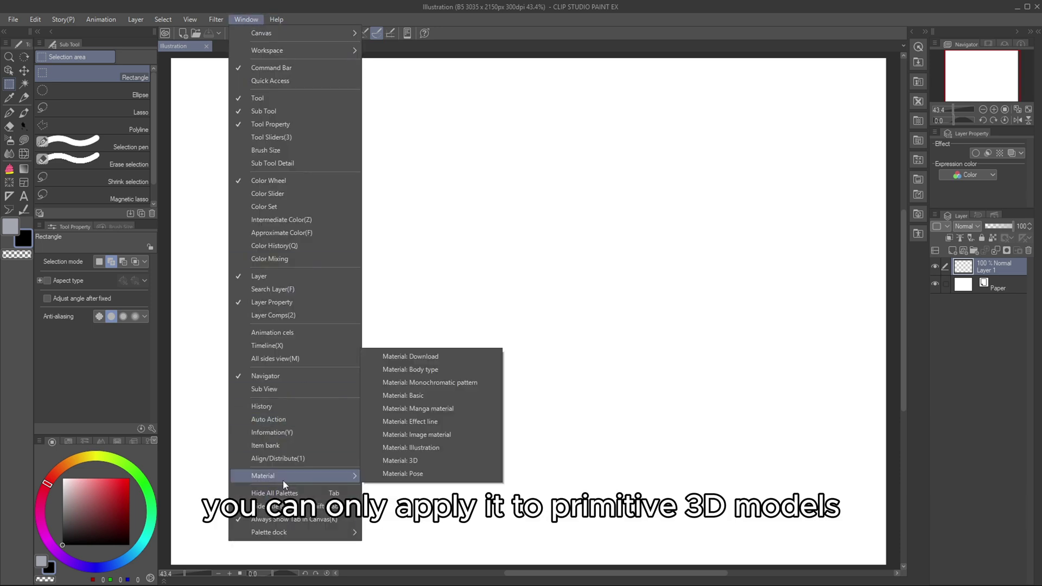
click(393, 461)
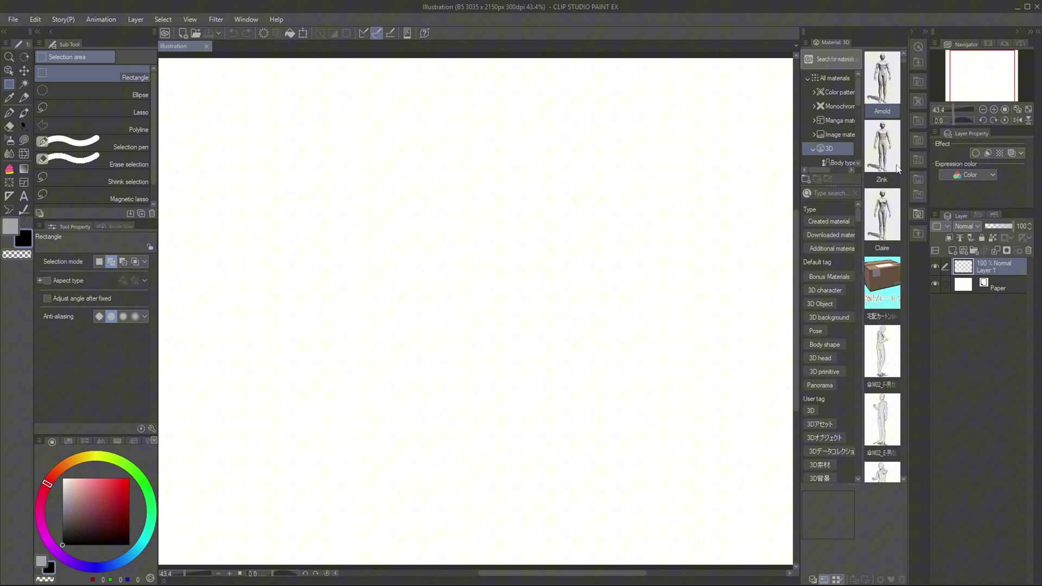
scroll(899, 141, down, 4)
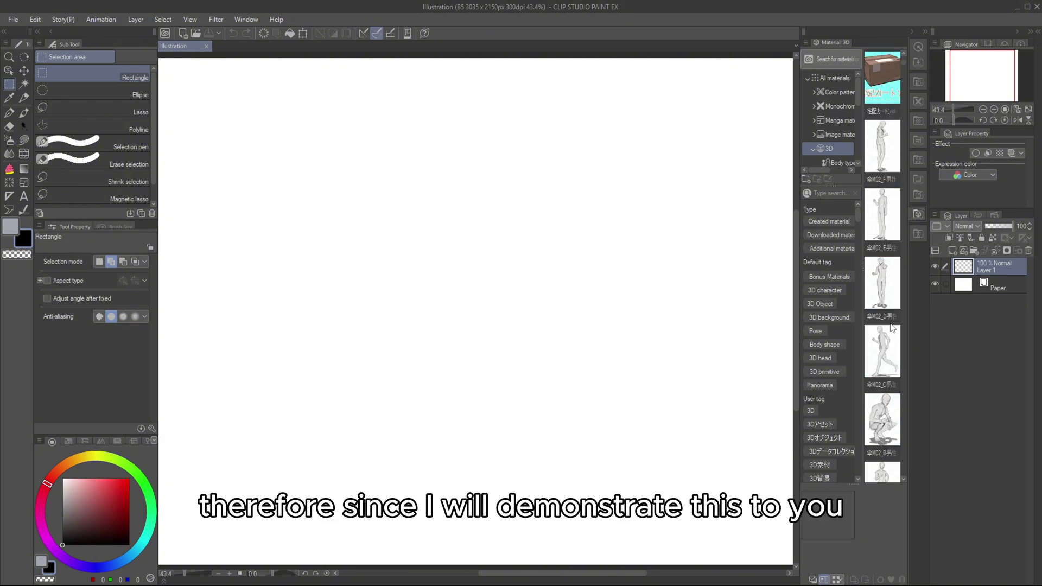
click(827, 164)
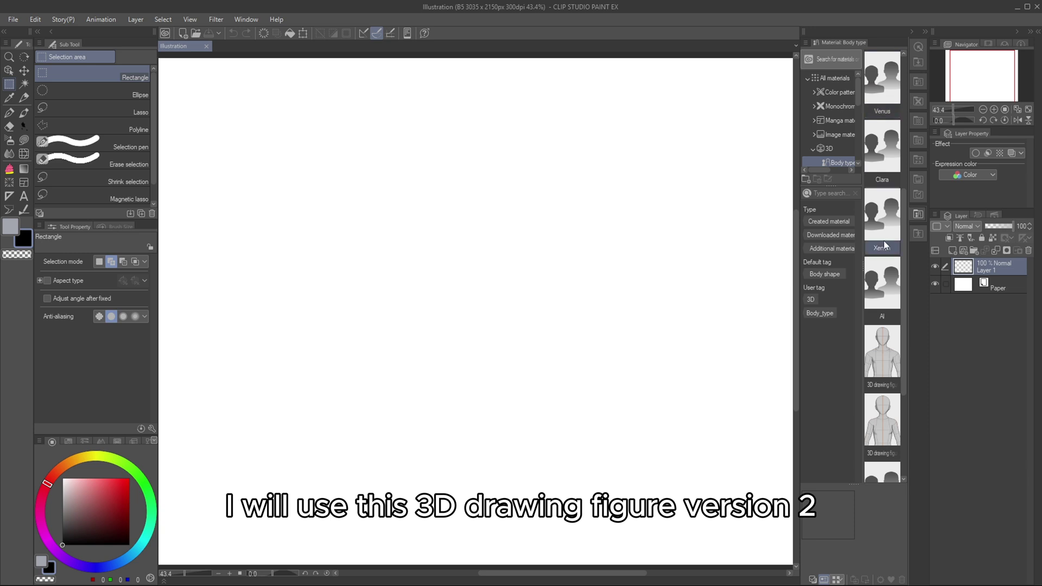
scroll(883, 240, down, 1)
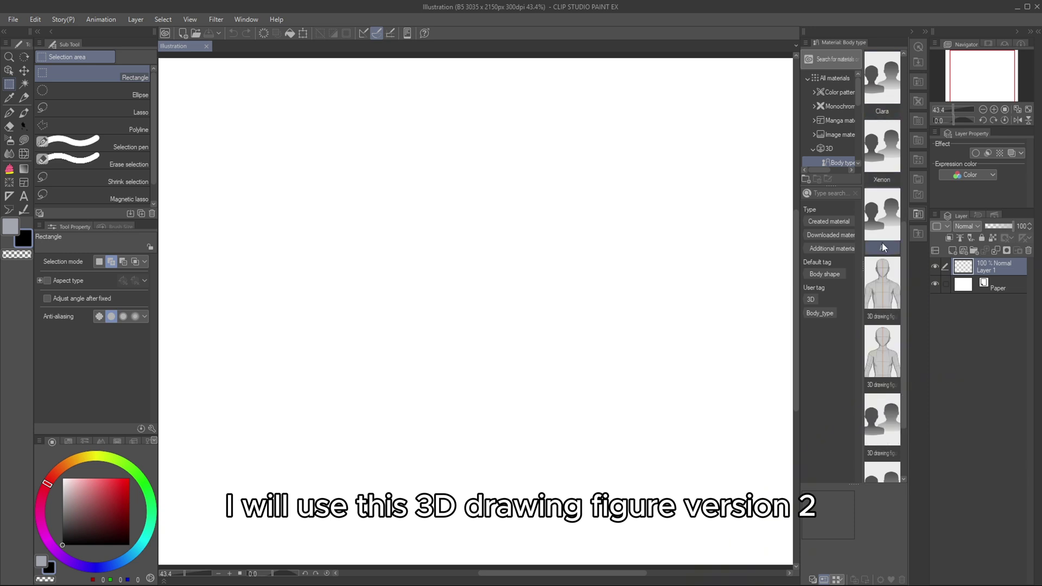
click(890, 301)
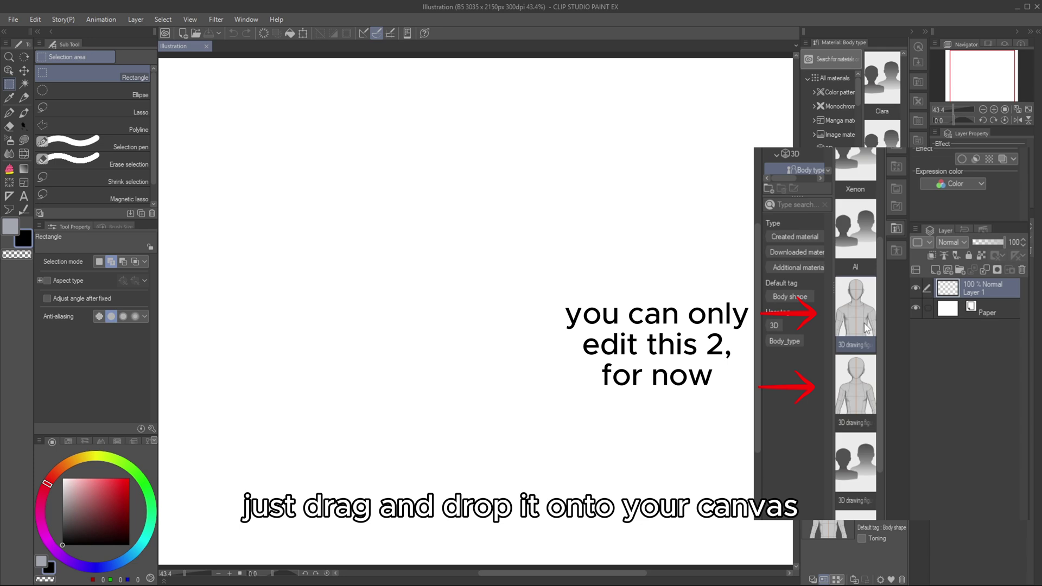
mouse_move(867, 328)
mouse_down()
mouse_move(558, 303)
mouse_move(559, 312)
mouse_up()
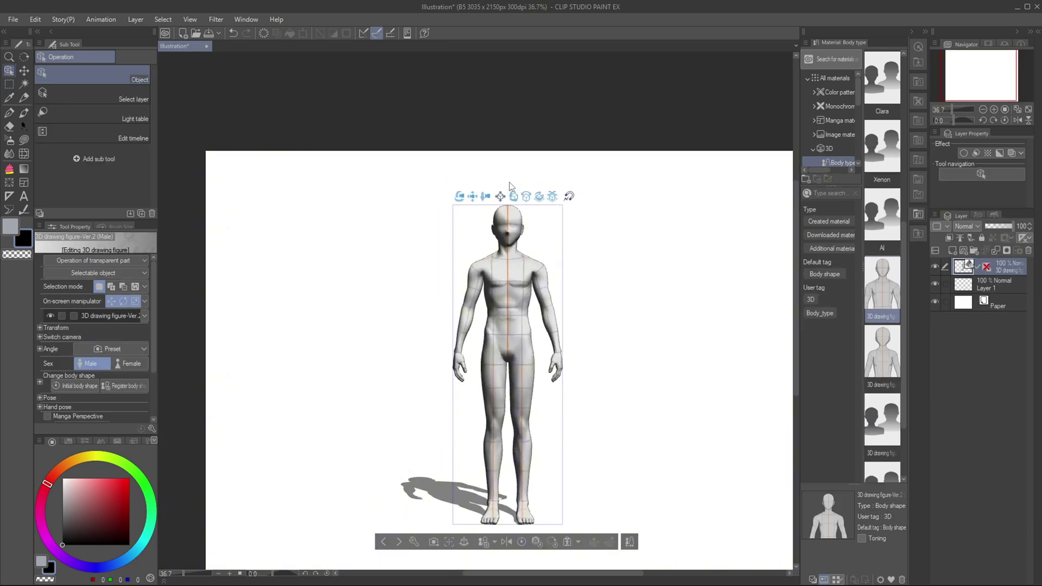
- Open the figure's detailed body settings and set the full body shape to about 3 vertical and -14 horizontal
drag(460, 198, 741, 198)
drag(475, 196, 455, 163)
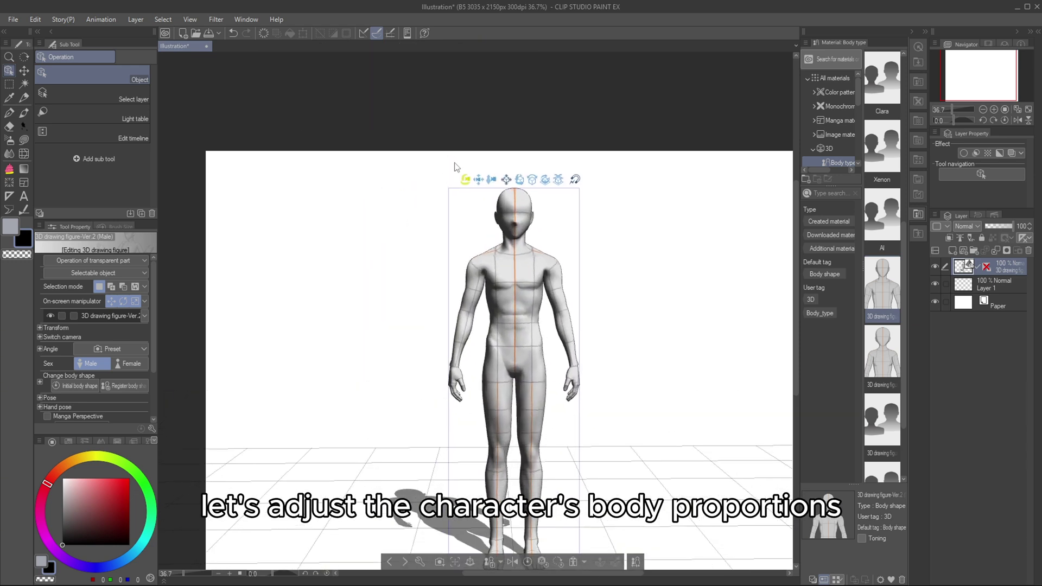
click(420, 561)
click(465, 132)
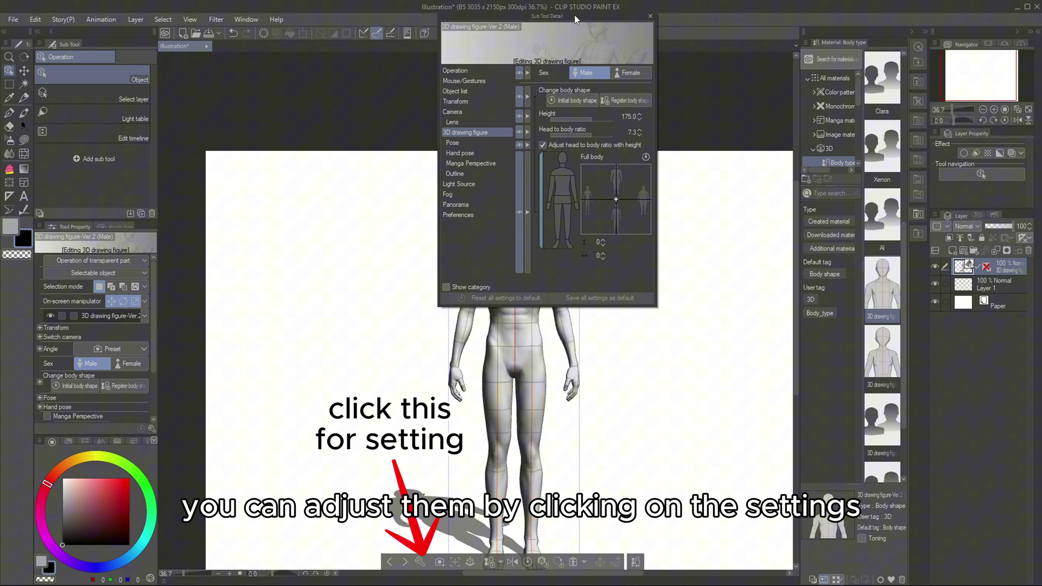
drag(577, 20, 743, 159)
mouse_move(787, 338)
mouse_down()
mouse_move(808, 336)
mouse_move(744, 333)
mouse_move(783, 333)
mouse_move(774, 350)
mouse_move(773, 337)
mouse_up()
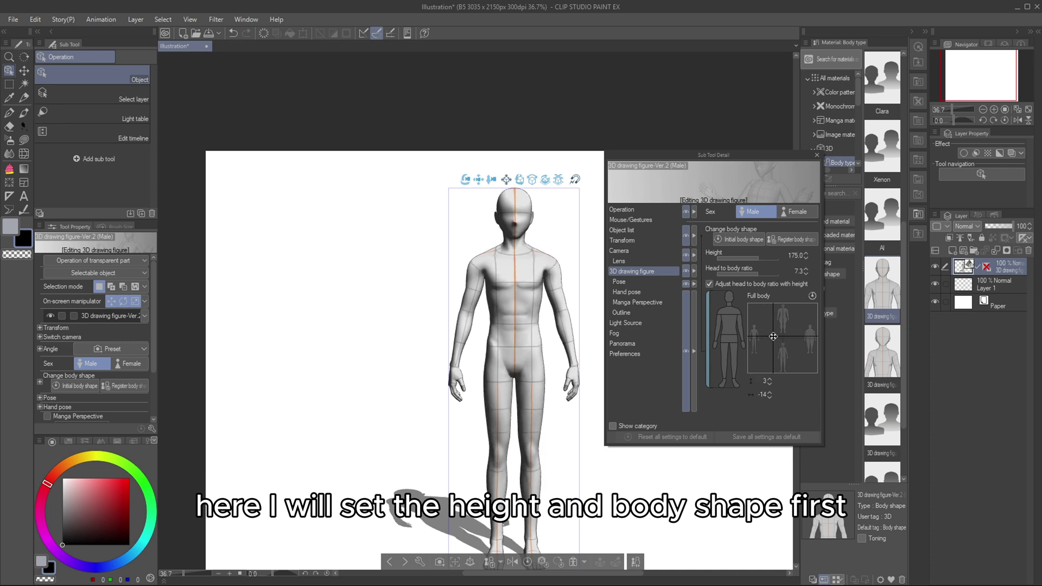
- Set the figure's height to 185 and its full body shape to about 12 vertical and -13 horizontal
click(795, 256)
text(185)
key(Return)
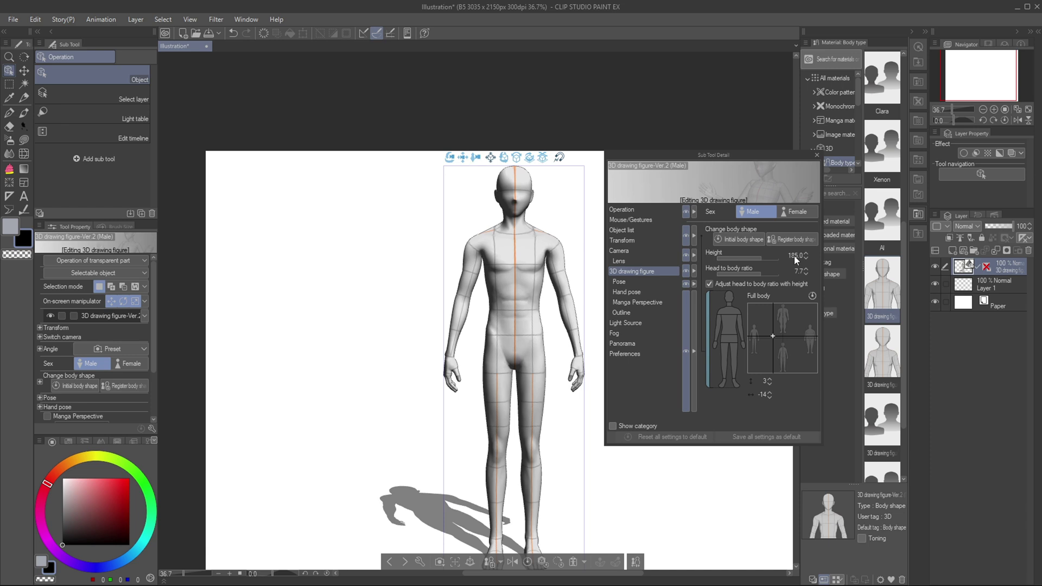
drag(773, 335, 774, 331)
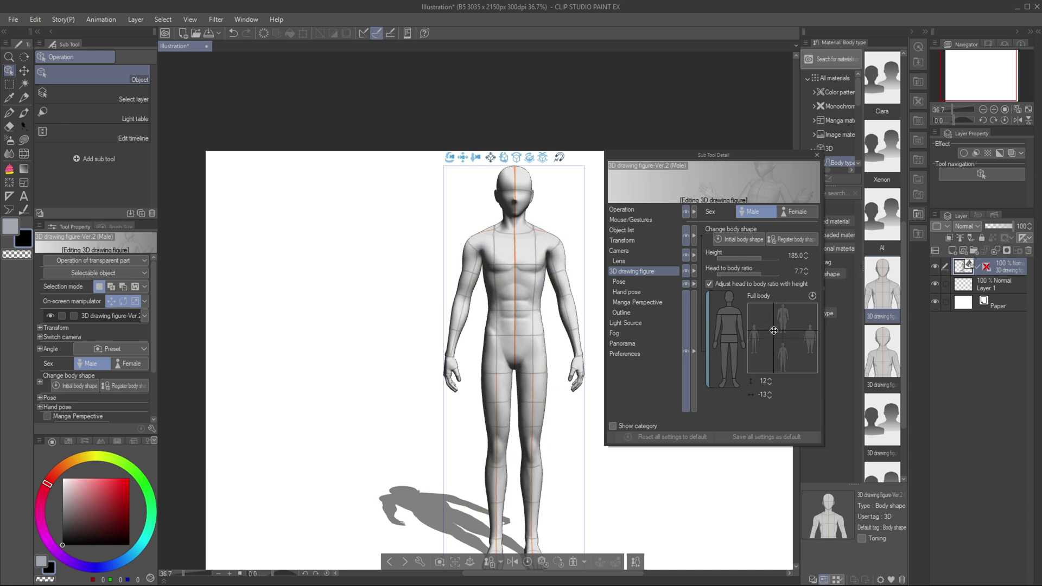
click(817, 155)
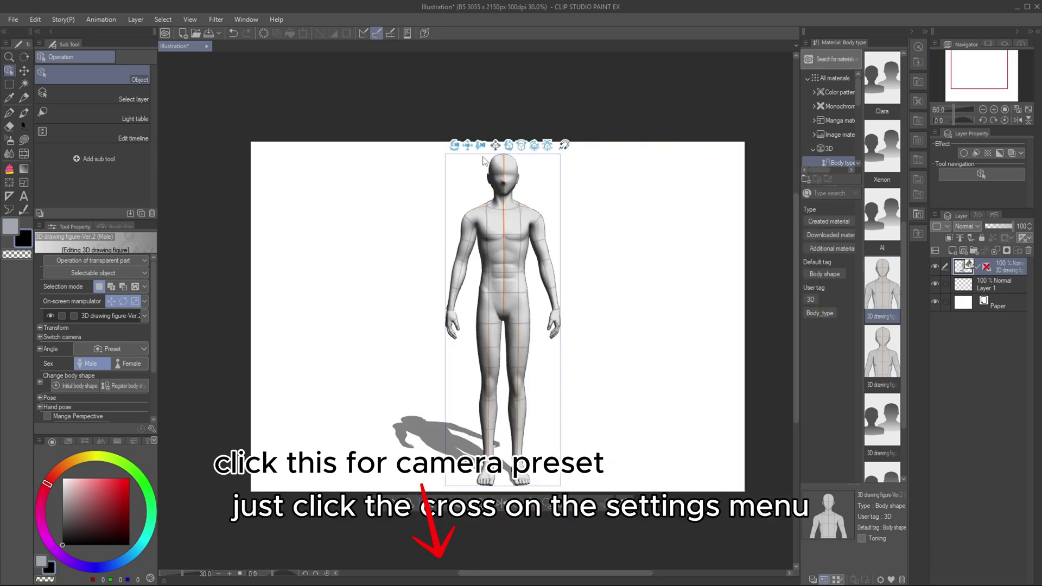
- Apply the front full-body camera preset to the figure and delete the ruler from its 3D layer
click(431, 506)
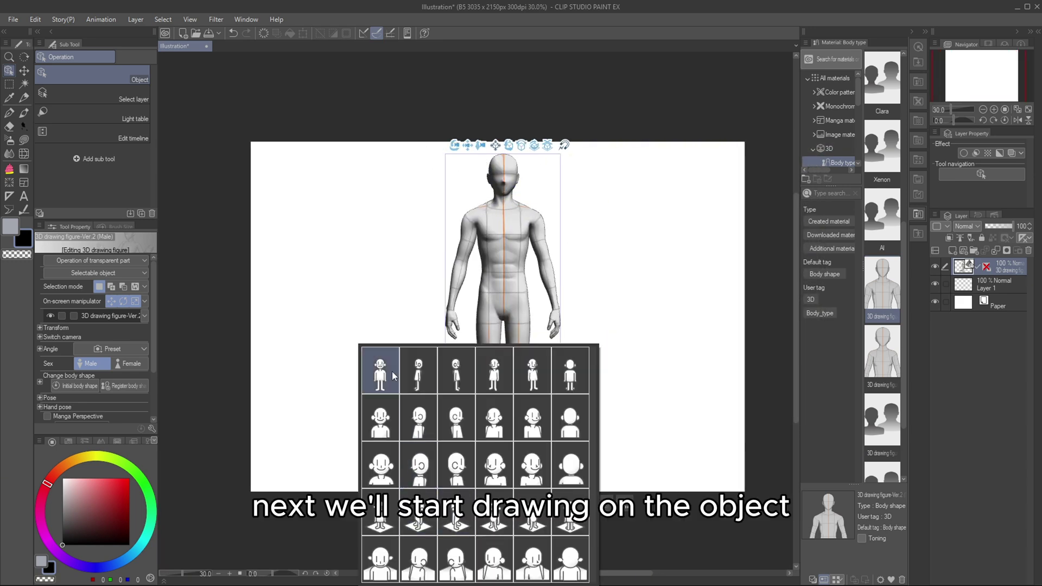
click(393, 376)
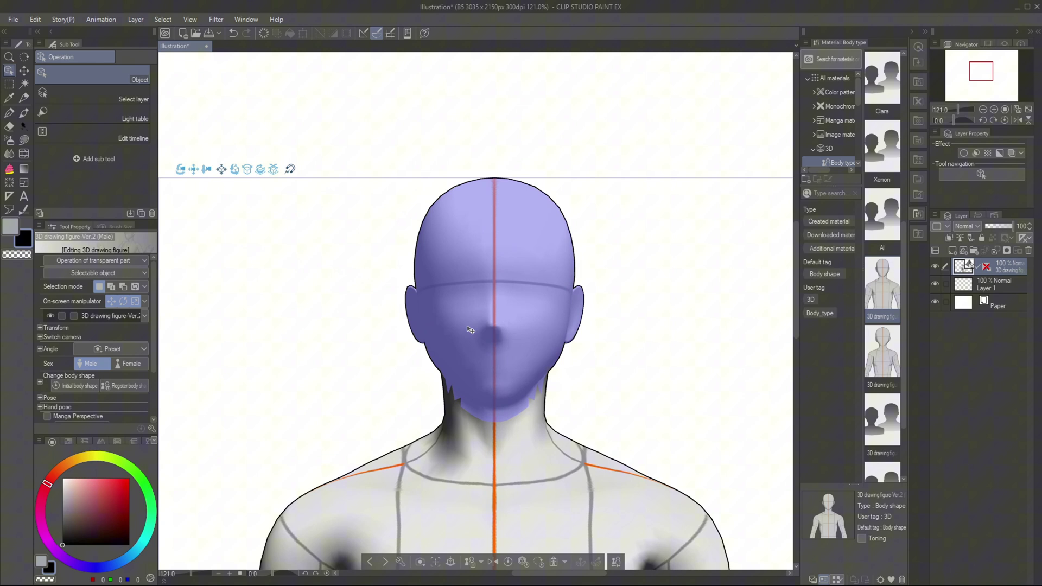
scroll(471, 330, up, 2)
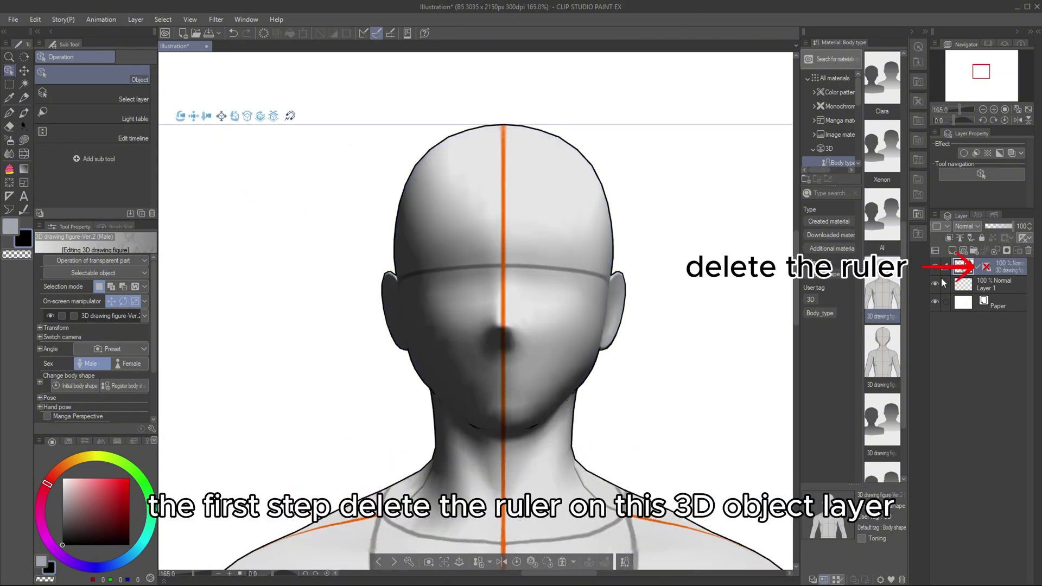
right_click(986, 270)
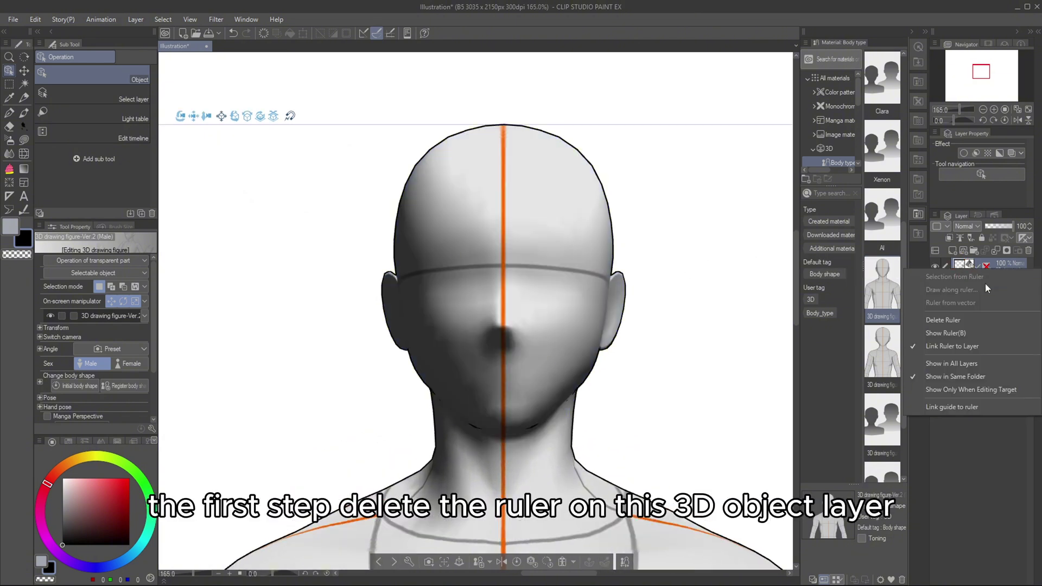
click(982, 322)
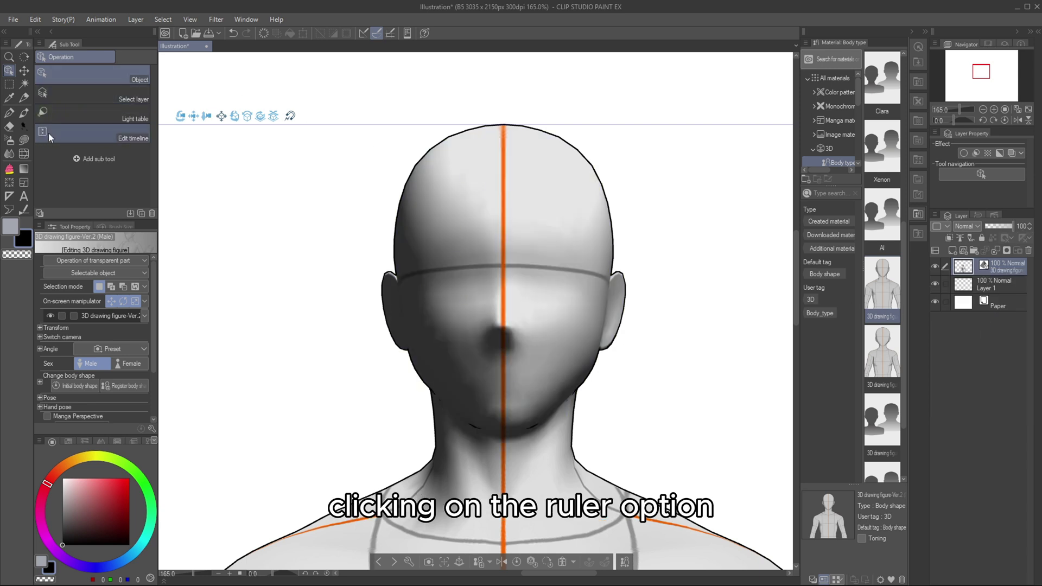
- Create a vertical symmetrical ruler with 2 lines and line symmetry along the middle of the figure's head
key(u)
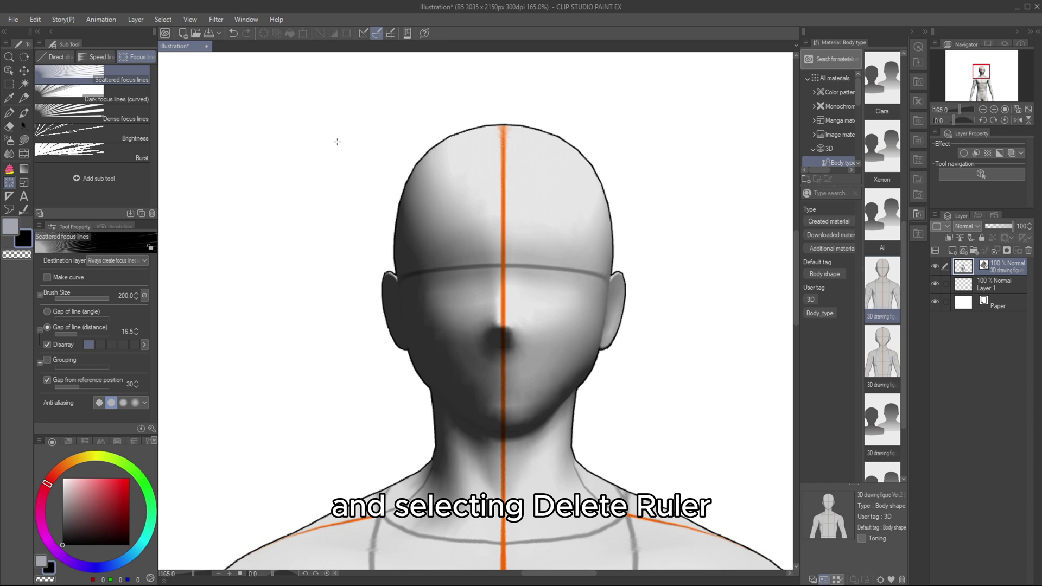
key(u)
key(u)
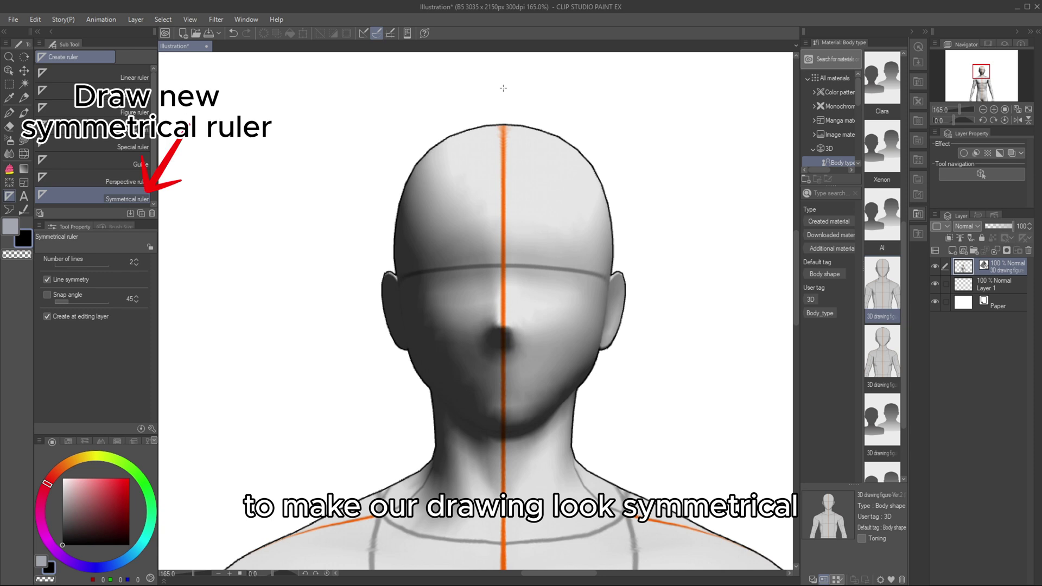
drag(503, 88, 508, 116)
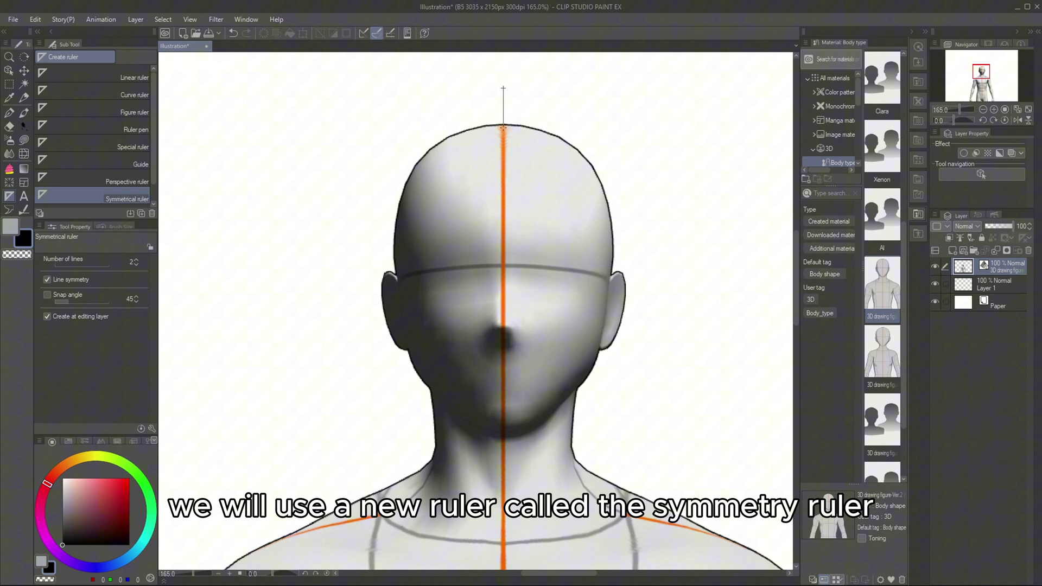
drag(503, 128, 503, 127)
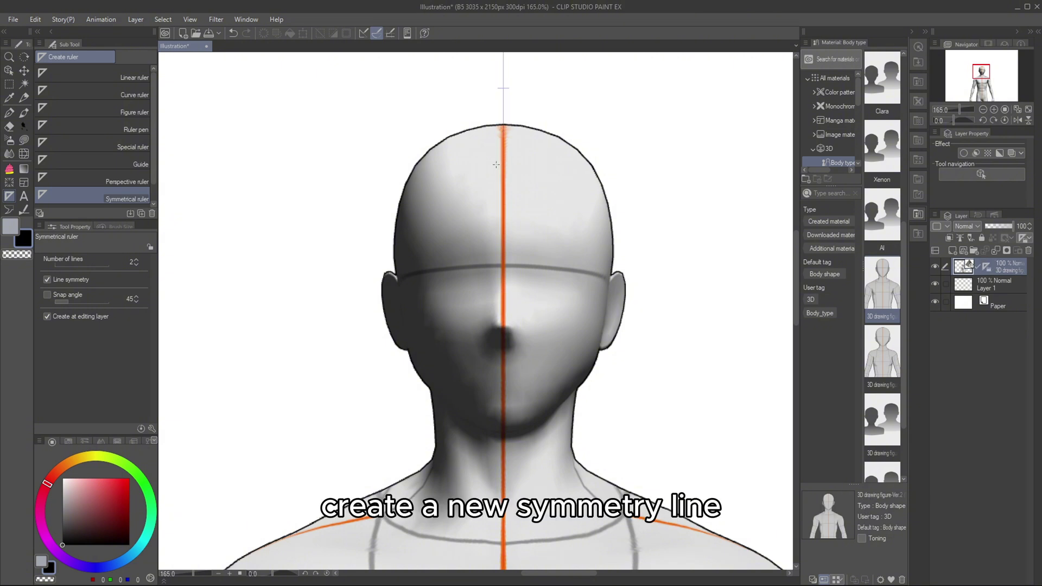
- Draw mirrored upper lash lines and lower lid lines for both eyes with the Line Art pen at size 4
scroll(510, 299, up, 2)
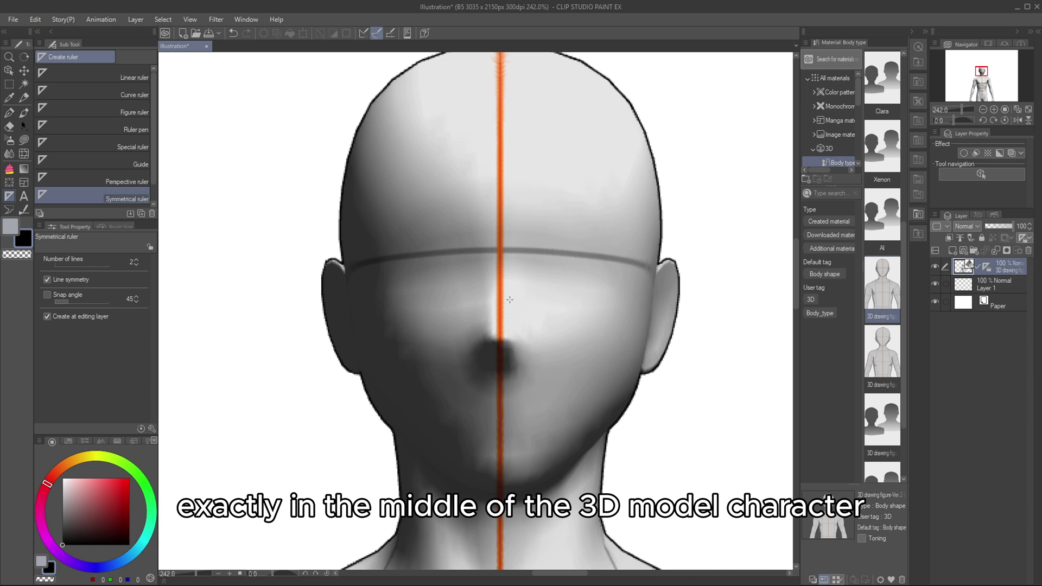
key(p)
scroll(598, 289, up, 1)
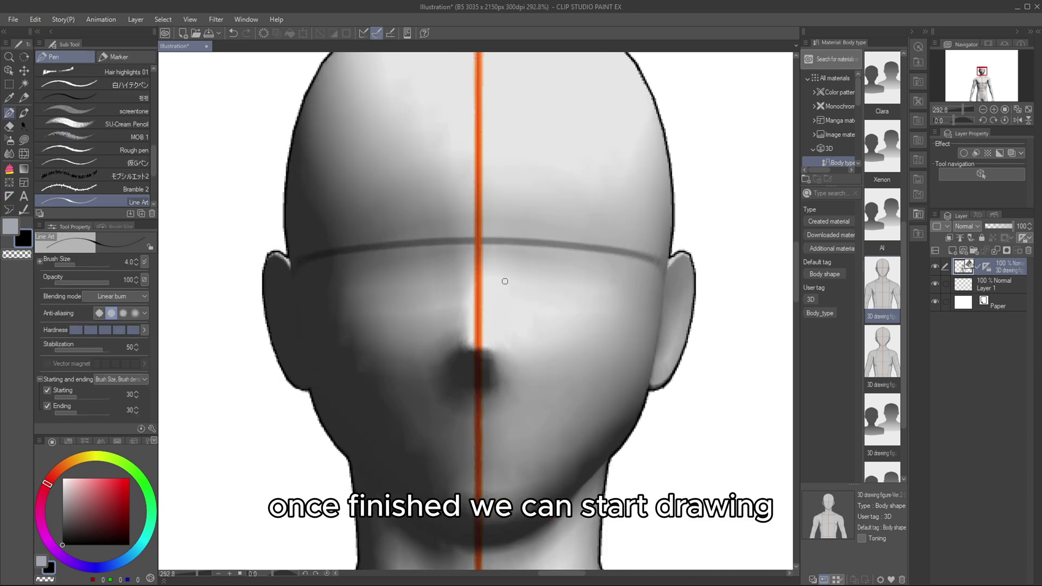
scroll(155, 180, down, 3)
mouse_move(534, 281)
mouse_down()
mouse_move(581, 253)
mouse_move(622, 256)
mouse_move(600, 287)
mouse_move(620, 262)
mouse_move(643, 262)
mouse_move(565, 255)
mouse_move(540, 271)
mouse_move(626, 263)
mouse_move(598, 253)
mouse_move(623, 262)
mouse_up()
key(ctrl+z)
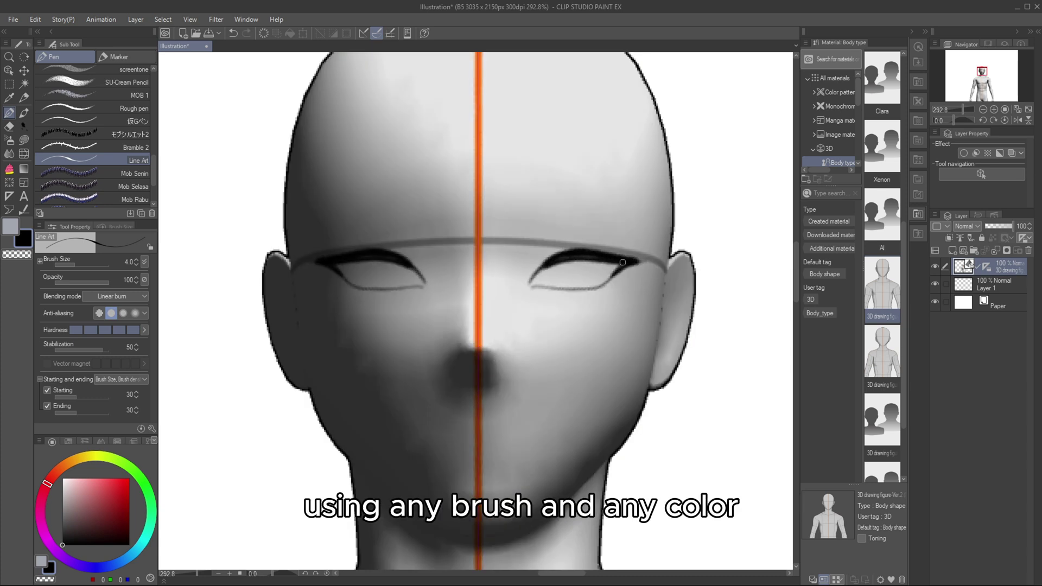
- Add mirrored eyelid creases above the eyes and refine the upper lash lines
mouse_move(531, 268)
mouse_down()
mouse_move(628, 255)
mouse_move(608, 266)
mouse_up()
key(ctrl+z)
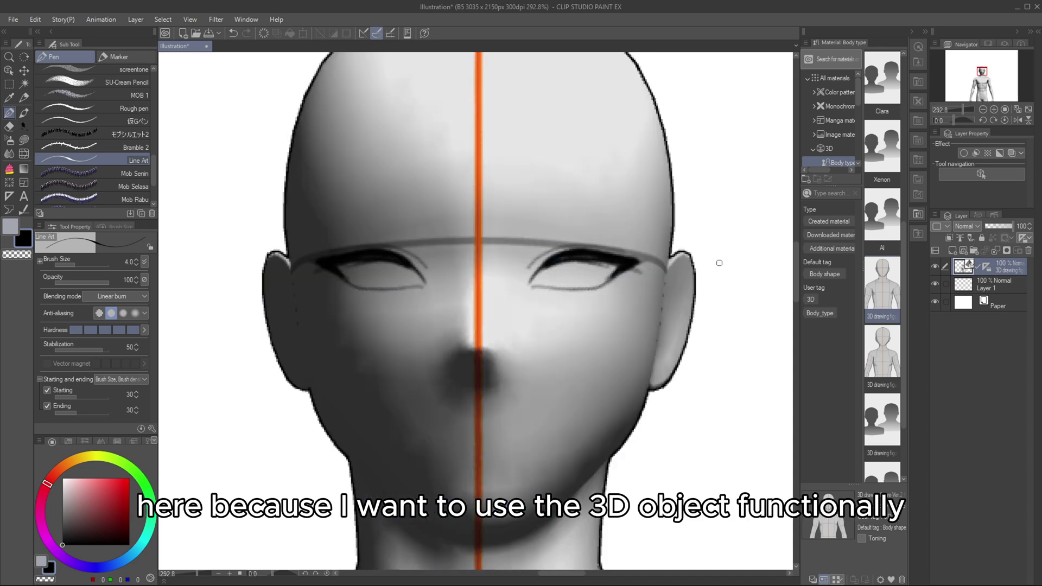
key(ctrl+z)
key(h)
key(ctrl+z)
mouse_move(332, 259)
mouse_down()
mouse_move(304, 266)
mouse_move(332, 257)
mouse_up()
key(c)
key(ctrl+z)
key(h)
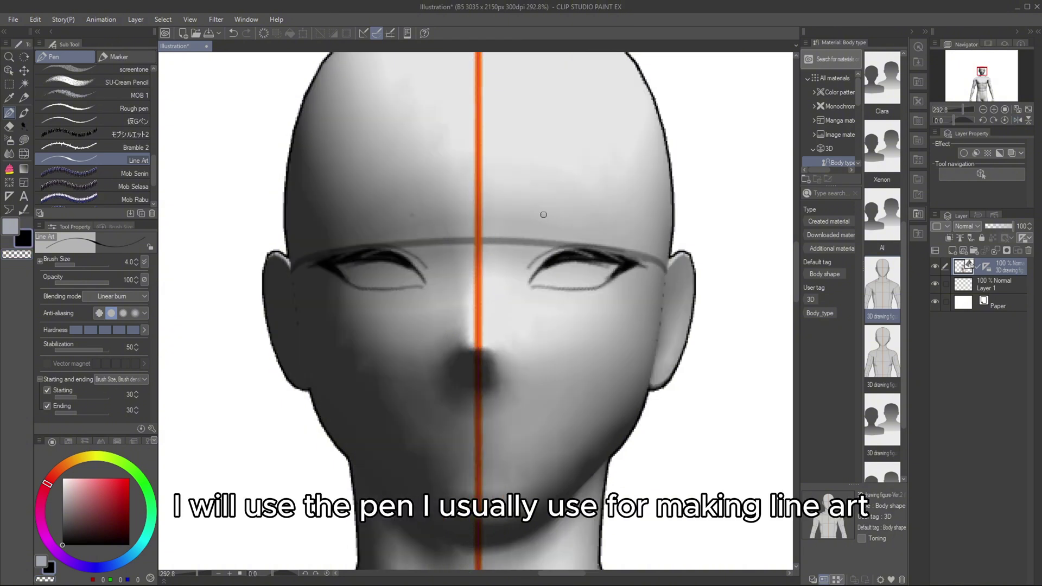
- Draw thick, tapered, mirrored eyebrows above the eyes with the Line Art pen
mouse_move(526, 220)
mouse_down()
mouse_move(640, 226)
mouse_move(580, 216)
mouse_up()
drag(538, 216, 604, 211)
drag(539, 216, 632, 225)
key(ctrl+z)
key(ctrl+z)
drag(593, 212, 628, 219)
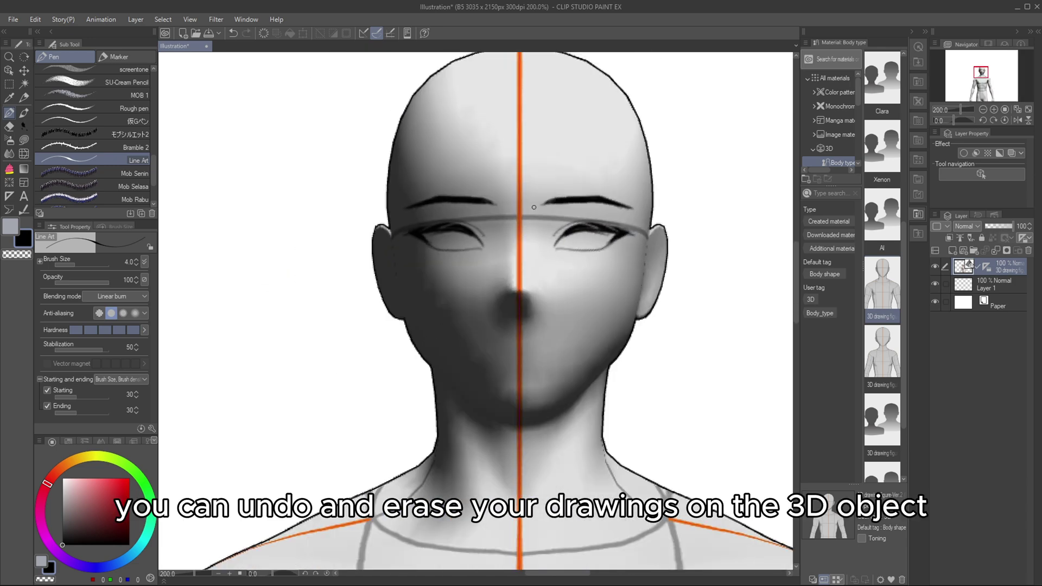
- Make mirrored rectangular selections around the drawn eyes and eyebrows
key(m)
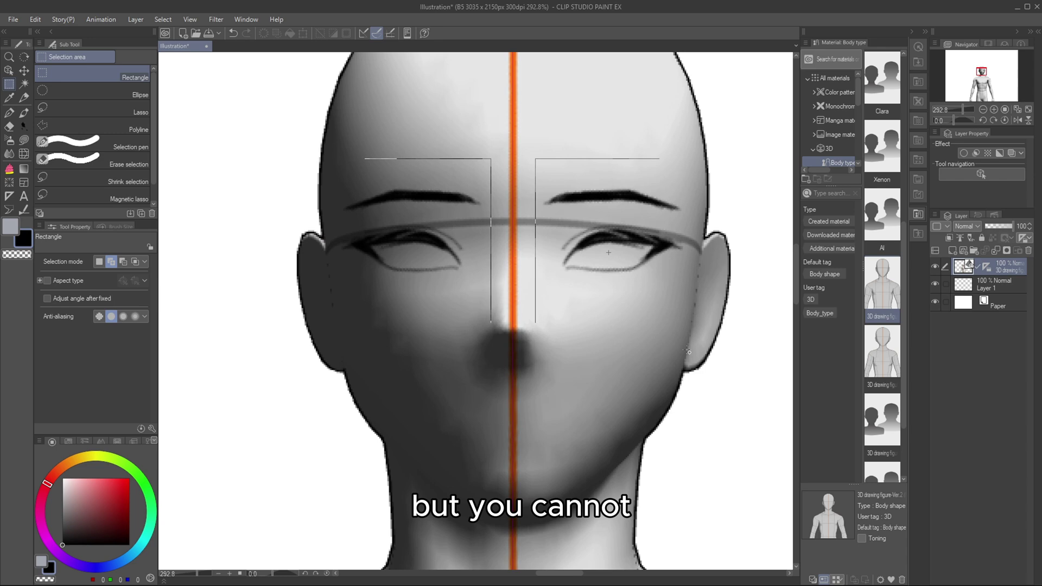
drag(686, 349, 704, 342)
scroll(550, 265, down, 2)
scroll(550, 265, up, 1)
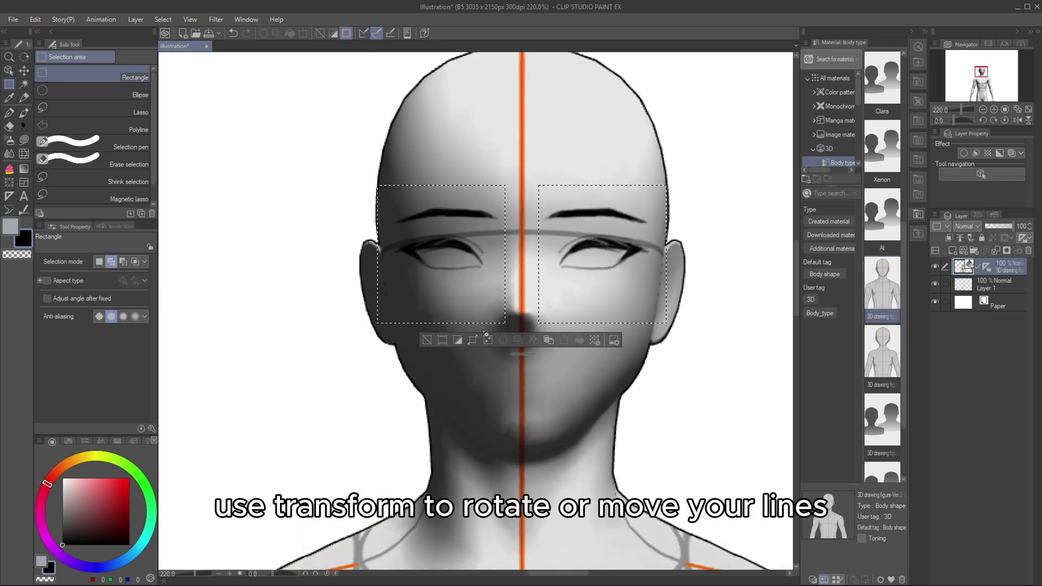
scroll(370, 161, down, 1)
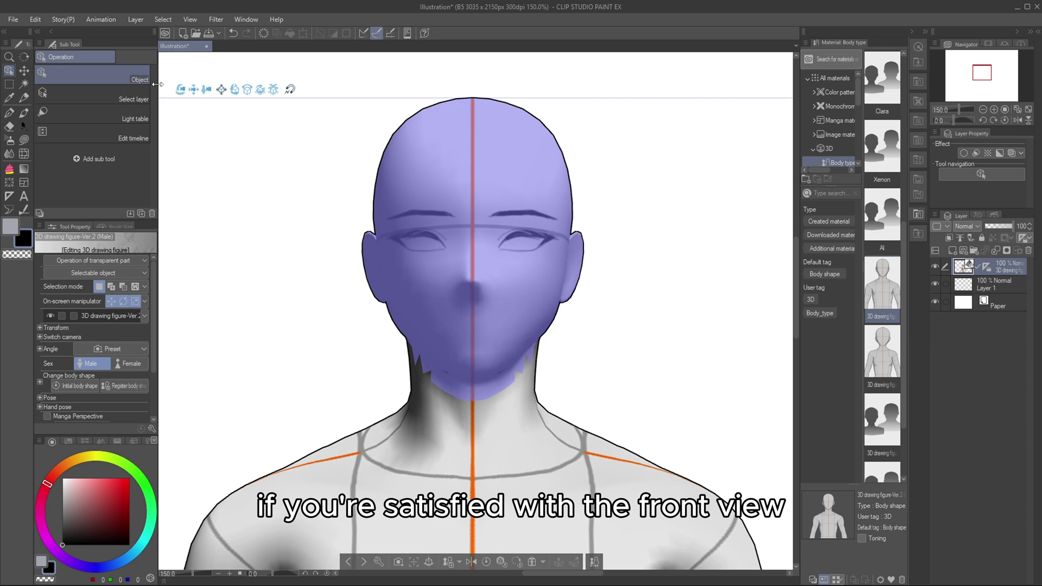
- Adjust the 3D camera around the figure's head with the Object tool and apply a camera angle preset
drag(255, 163, 21, 92)
scroll(416, 205, up, 2)
drag(181, 73, 375, 109)
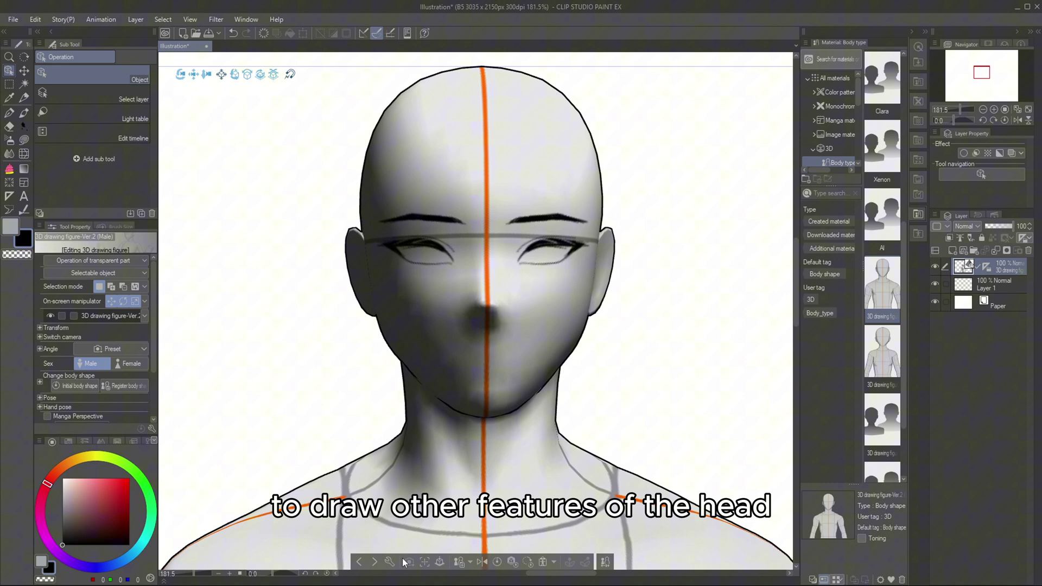
click(408, 562)
click(380, 467)
- Enlarge the Line Art pen to size 12 and start the mirrored nostril marks beneath the nose
key(p)
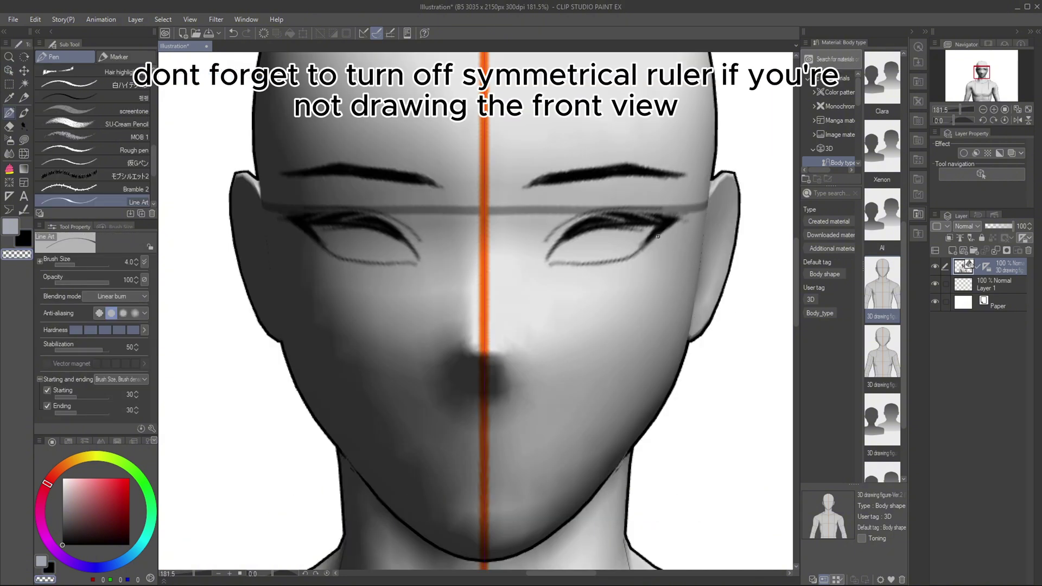
key(bracketright)
key(bracketright)
key(bracketright)
key(bracketright)
key(bracketright)
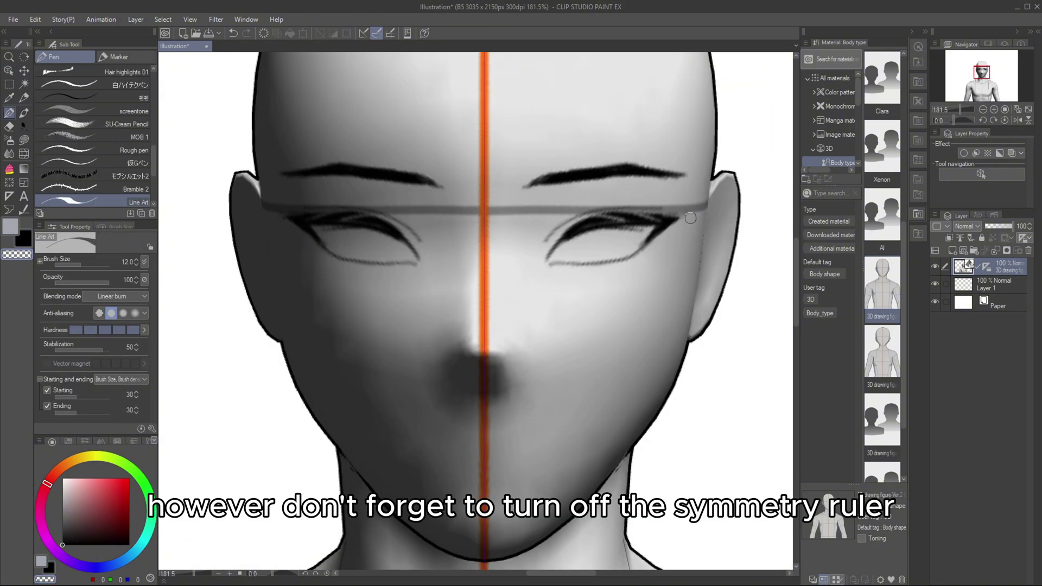
drag(512, 373, 500, 383)
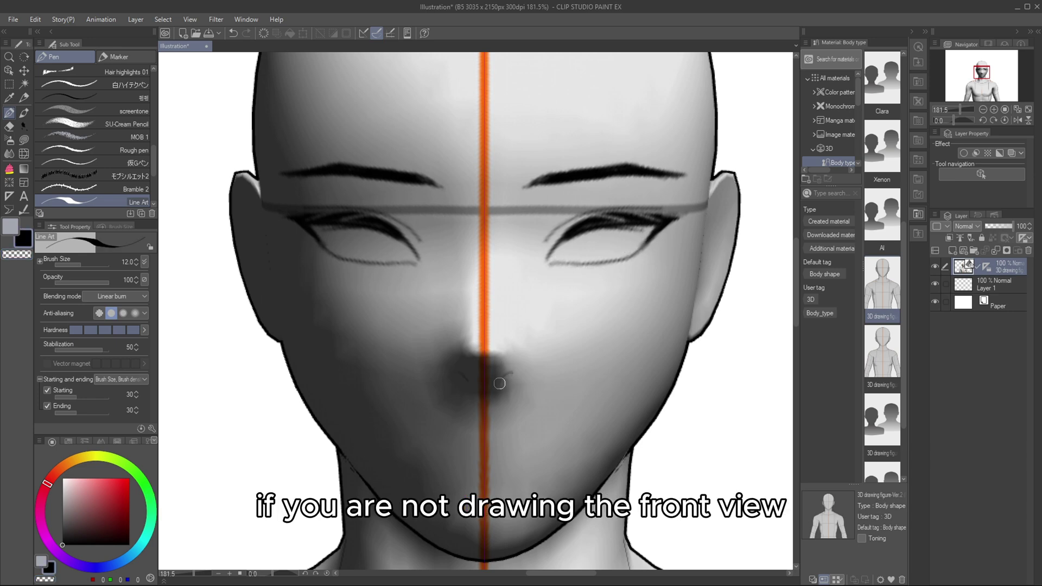
- Draw the closed mouth, a short line below the lower lip and the iris outlines with a pen size of 5
mouse_move(482, 452)
mouse_down()
mouse_move(489, 392)
mouse_move(545, 386)
mouse_up()
key(ctrl+z)
key([)
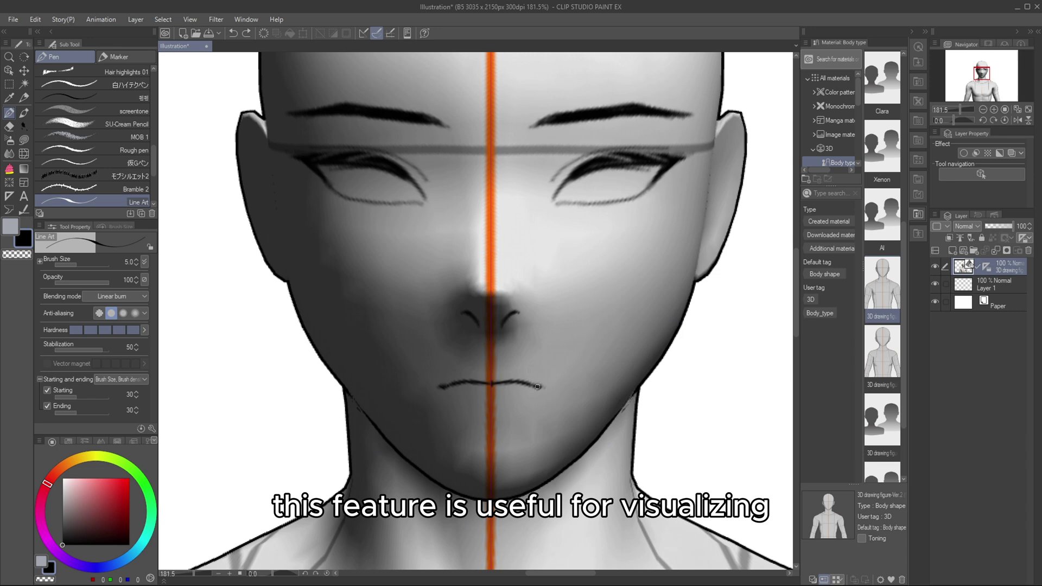
drag(479, 413, 491, 415)
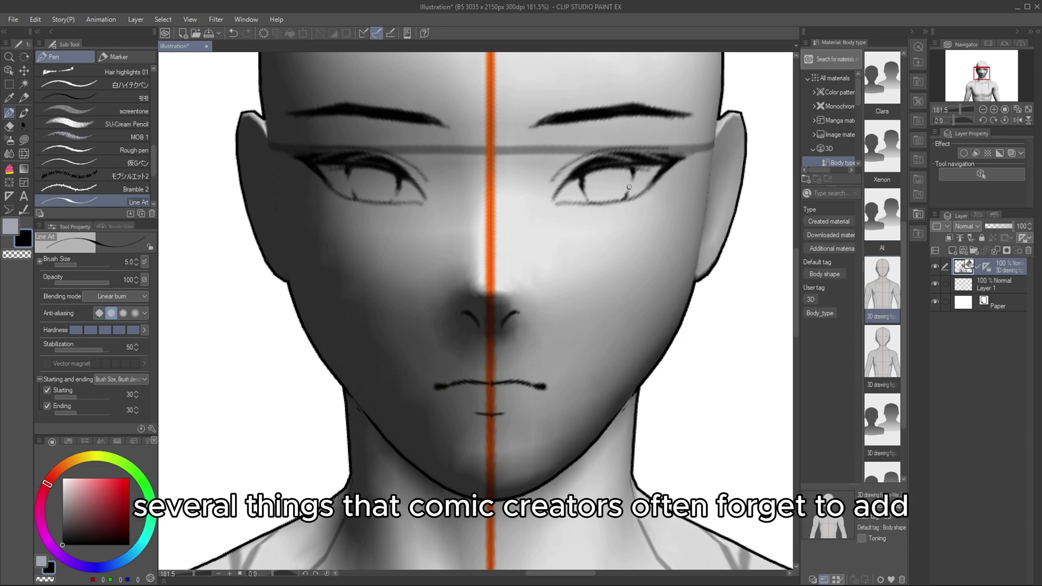
- Set up the Spray airbrush with higher particle density and spray deviation and a brush size of 30
scroll(491, 198, down, 6)
scroll(521, 263, up, 3)
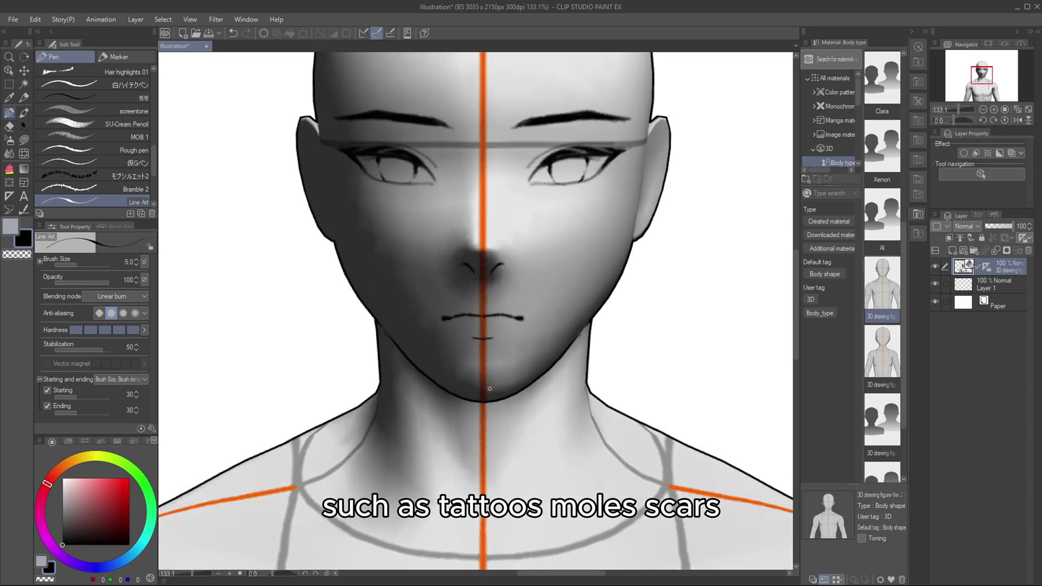
click(9, 139)
click(129, 109)
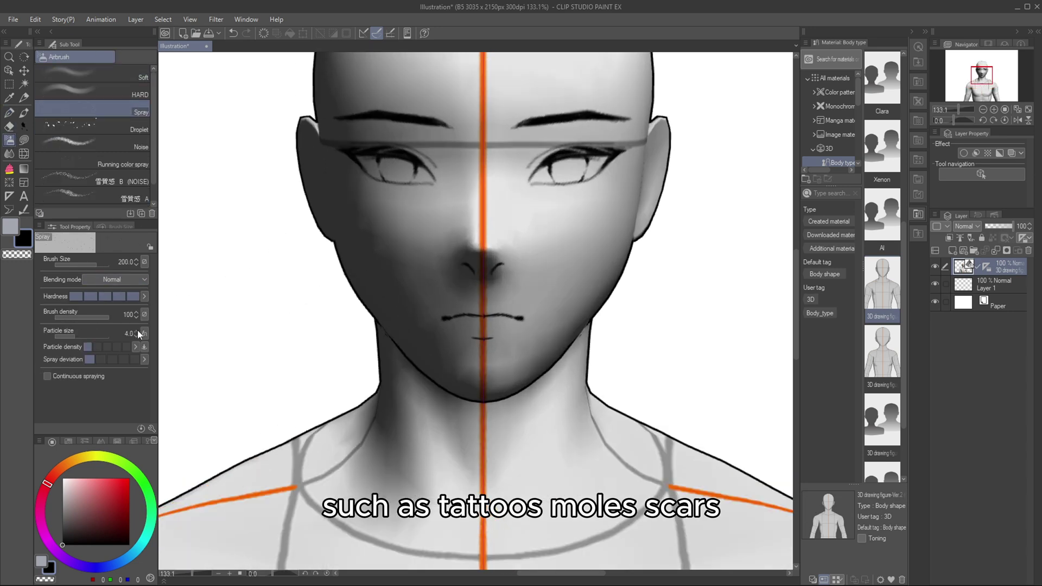
click(124, 347)
click(102, 359)
key([)
key([)
key([)
key([)
key([)
key([)
key([)
key([)
key([)
key([)
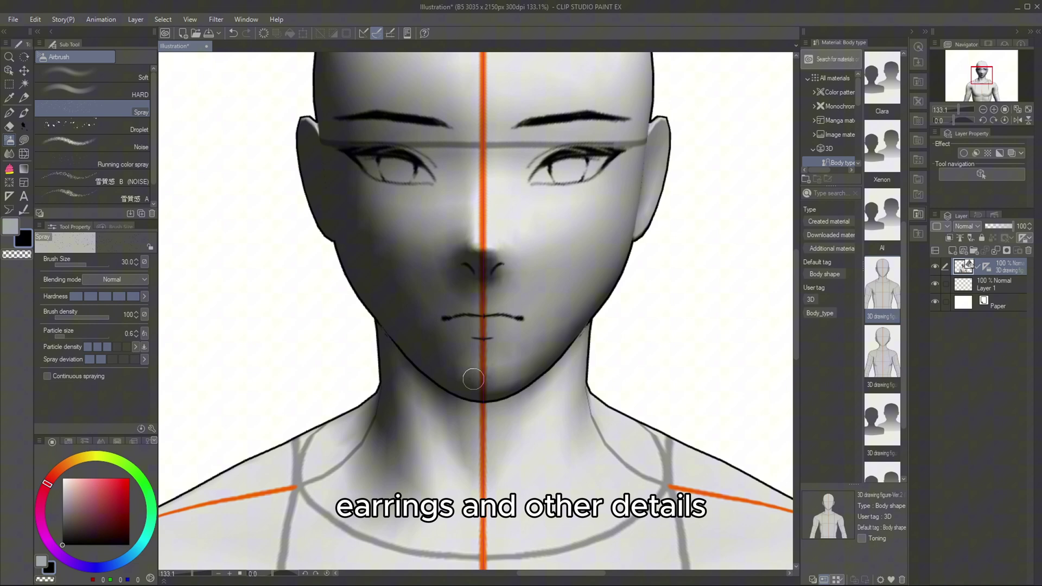
- Spray light beard stubble across the figure's chin
drag(480, 386, 521, 375)
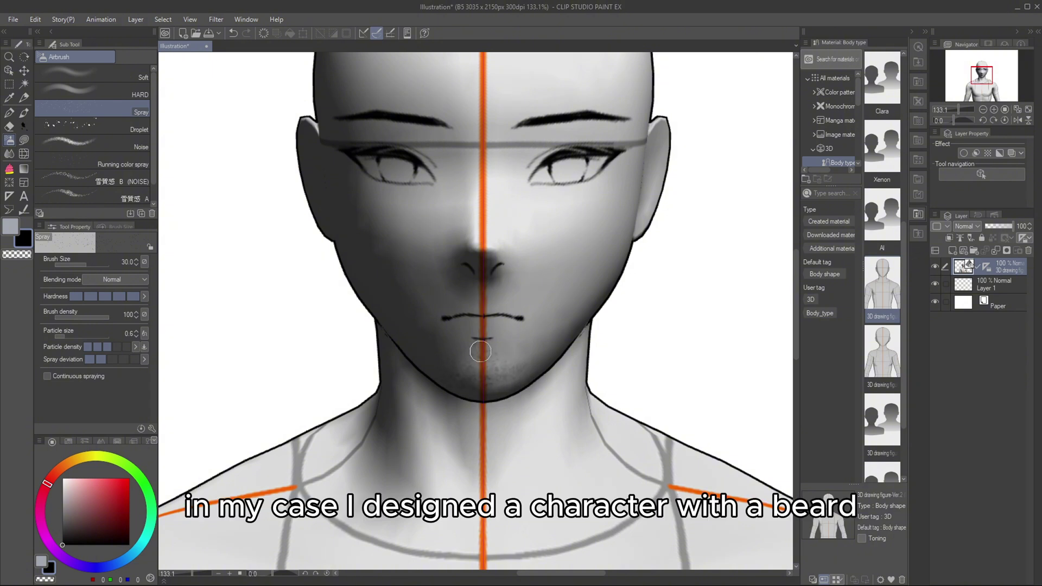
scroll(509, 239, down, 2)
scroll(513, 239, up, 2)
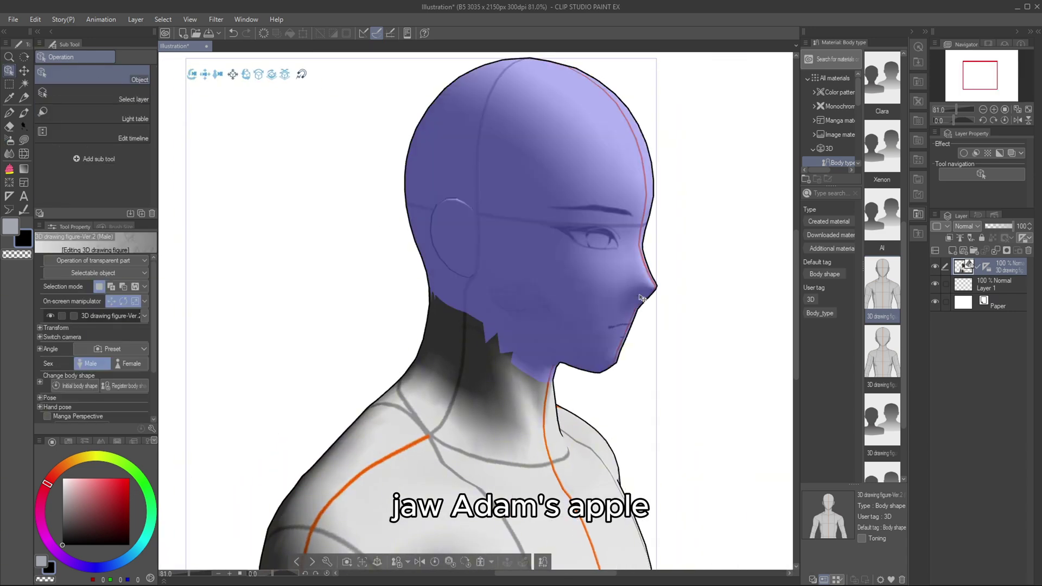
- Turn off the layer's symmetrical ruler and spray stubble along the cheek and jaw in the side view
right_click(986, 267)
click(971, 332)
click(10, 140)
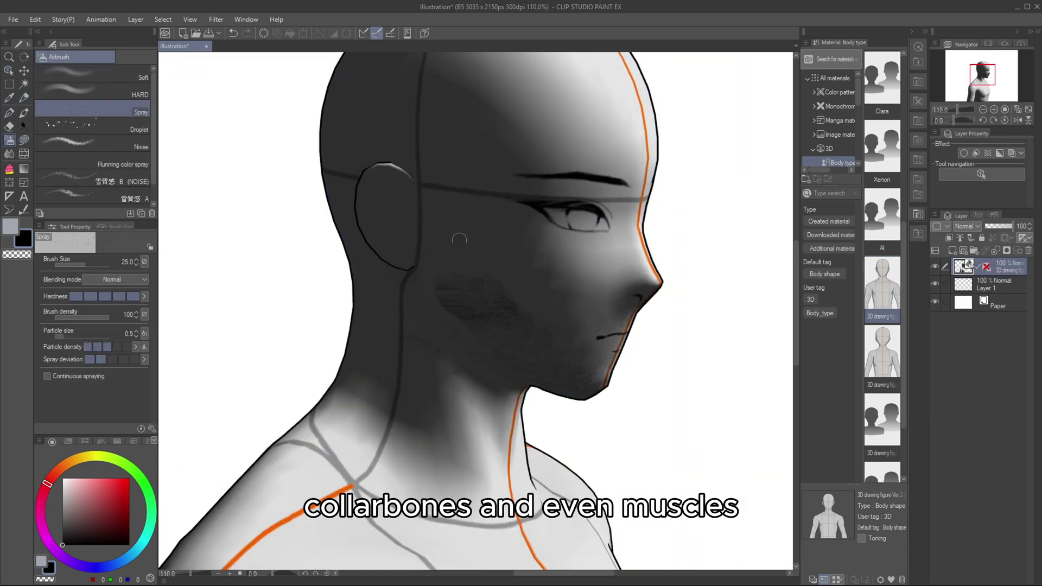
drag(441, 241, 482, 309)
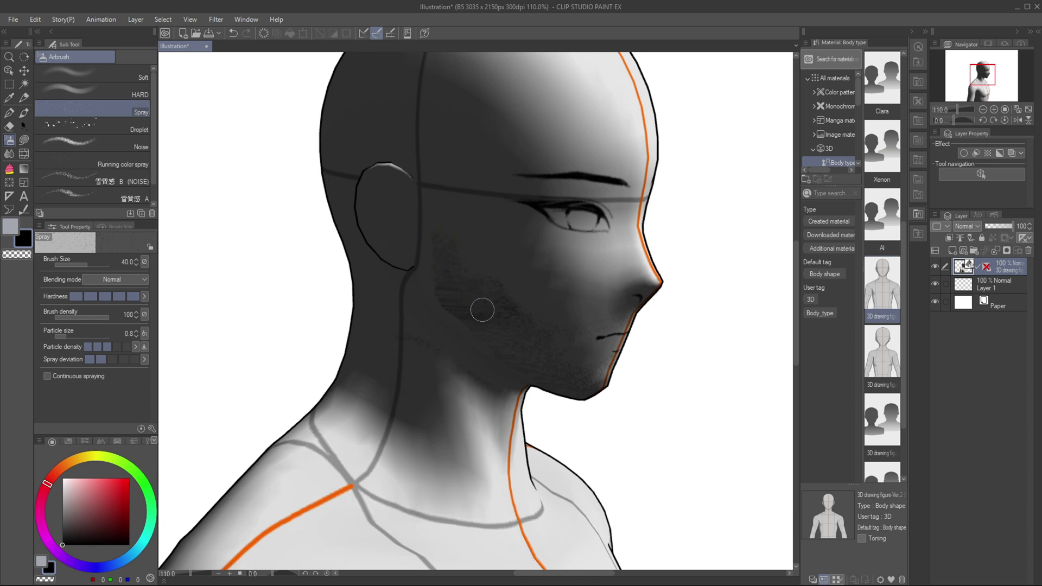
- Soften the cheek stubble using the Soft airbrush with transparent colour at a reduced brush size
key(c)
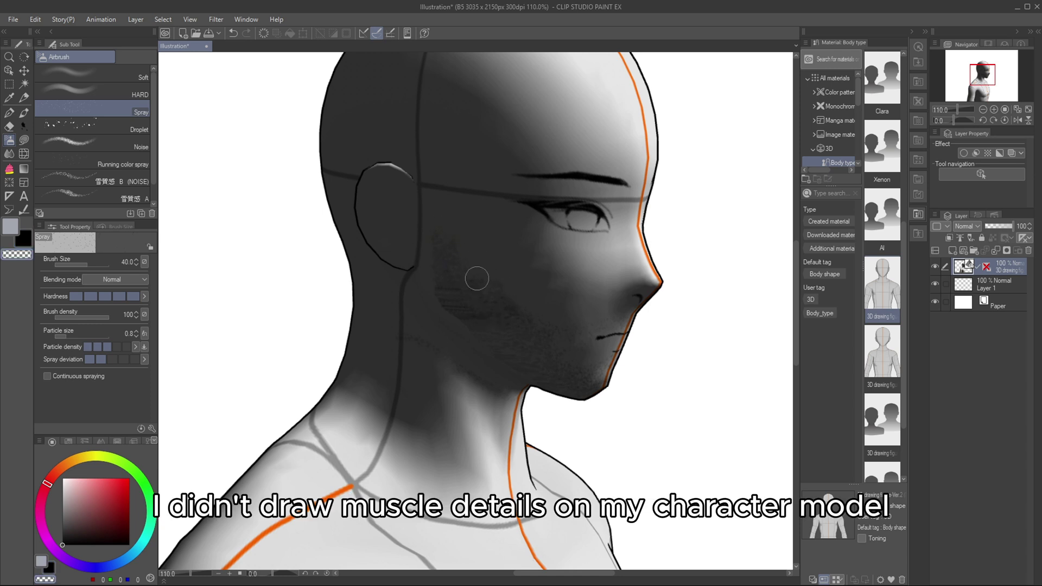
click(140, 77)
key(bracketleft)
key(bracketleft)
key(bracketleft)
key(bracketleft)
key(bracketleft)
key(bracketleft)
key(bracketleft)
key(bracketleft)
key(bracketleft)
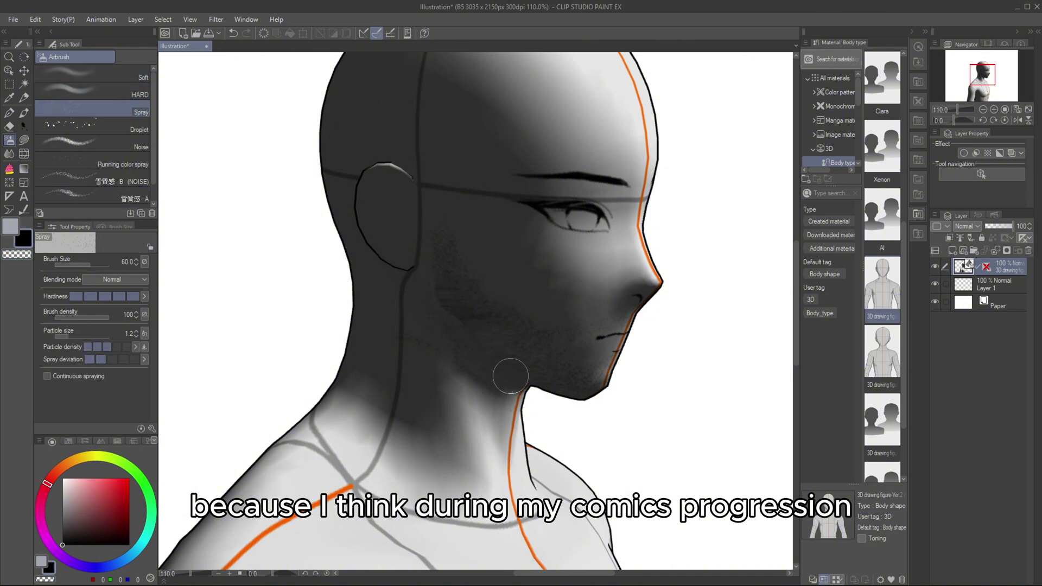
- Reduce the Spray airbrush to size 30 and fill in the beard stubble along the jaw
key([)
key([)
key([)
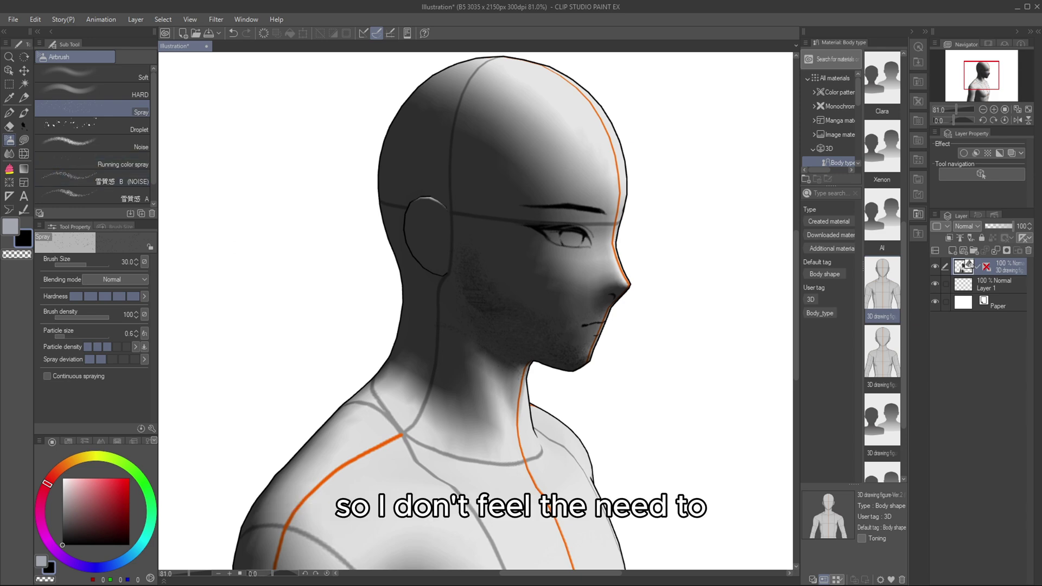
click(8, 71)
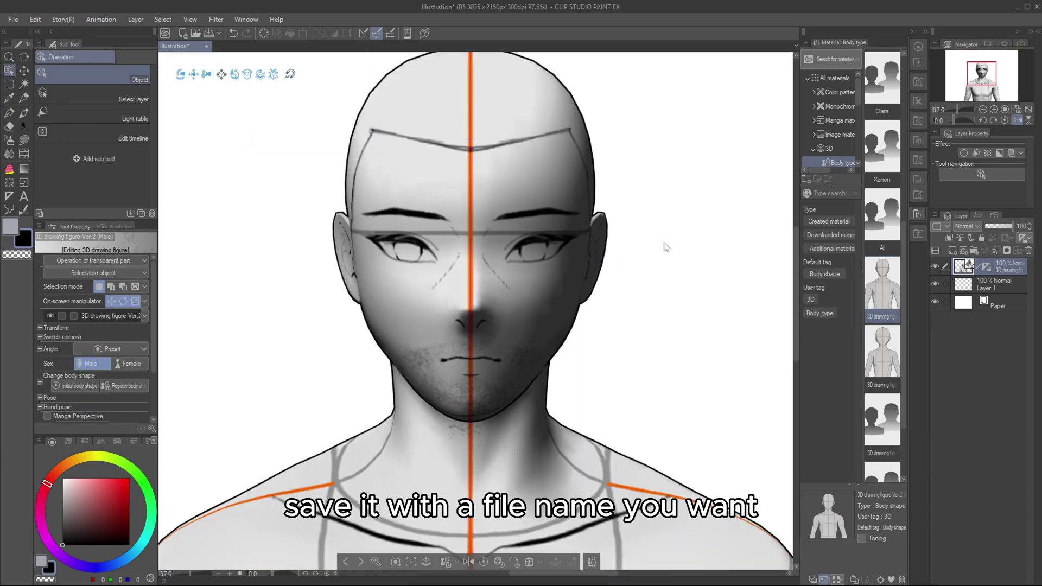
- Clean up stray marks on the figure with the eraser and the Soft airbrush in transparent colour
key(e)
click(126, 95)
click(9, 141)
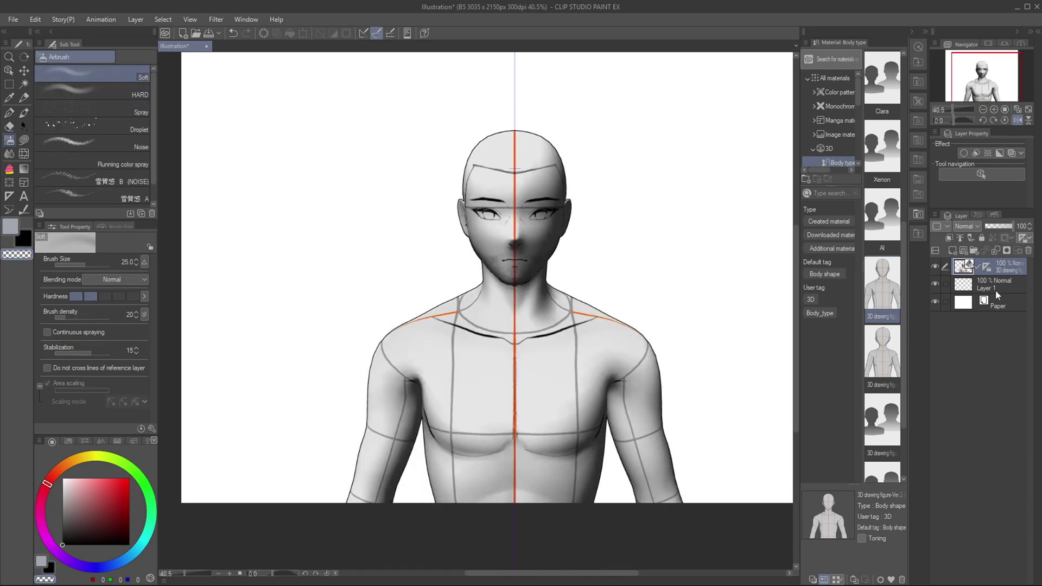
- Register the drawn figure as a material named "Claire's Dad" in the 3D Body type folder
key(o)
click(491, 535)
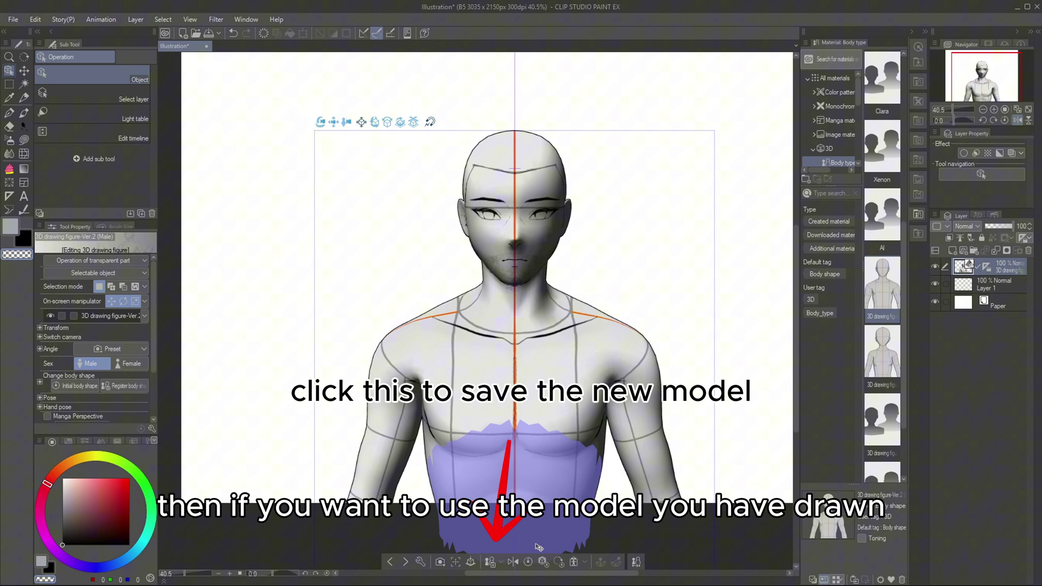
click(493, 562)
text(Clair)
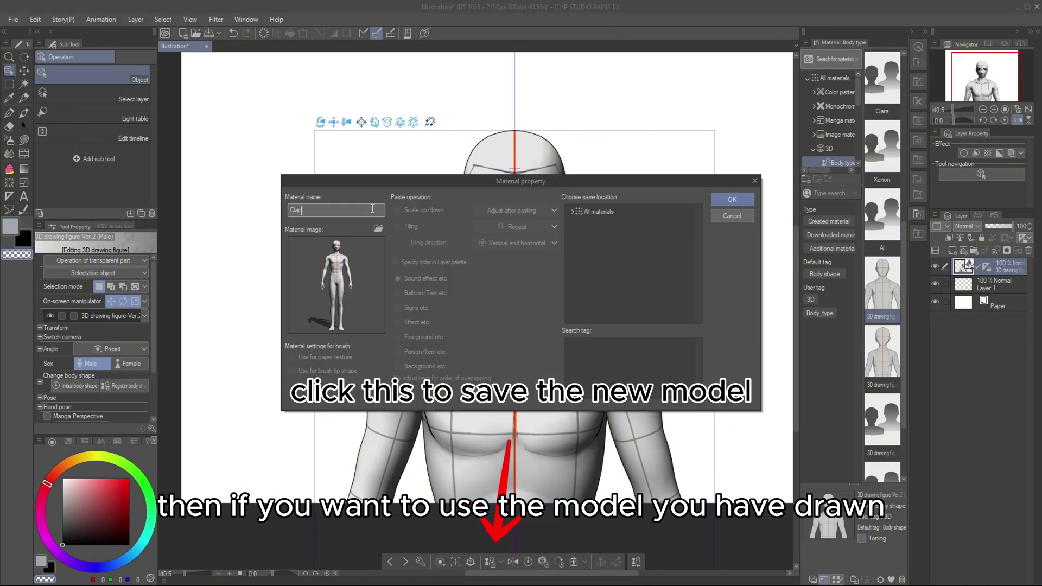
text(e's Dad)
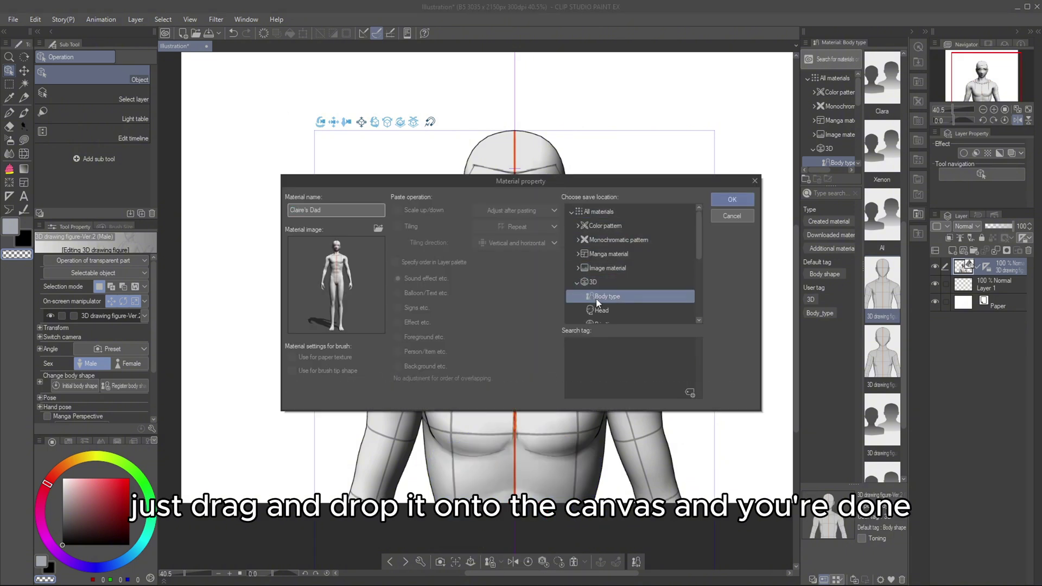
click(721, 200)
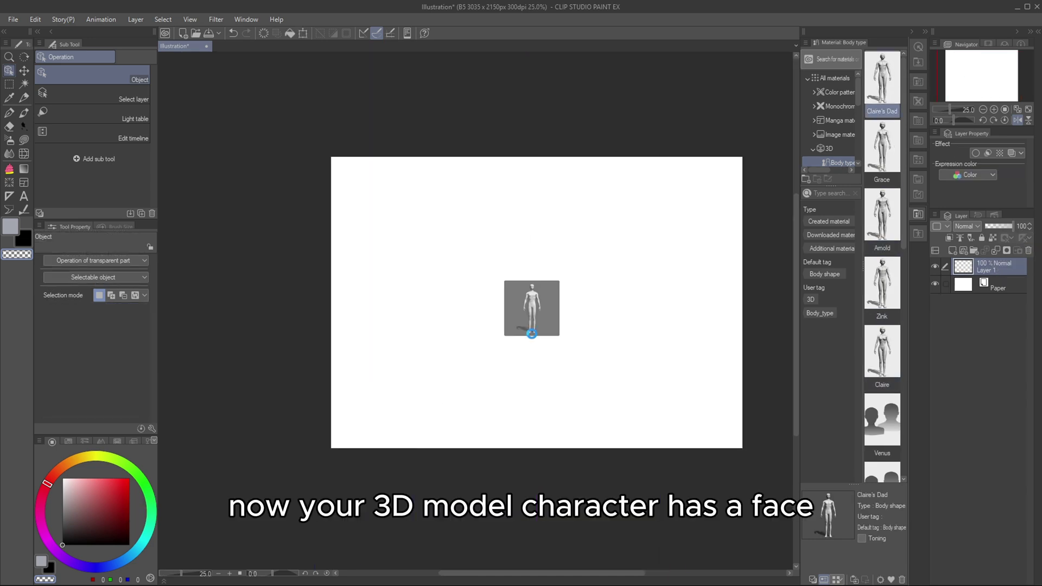
- Rotate the Claire's Dad figure to a side profile and frame its head and shoulders
scroll(511, 228, up, 6)
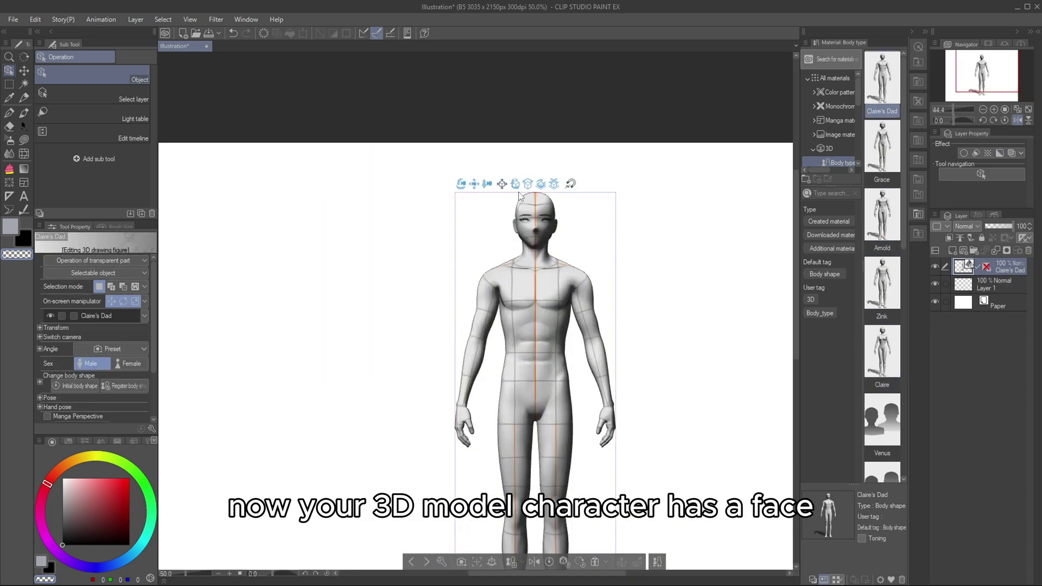
scroll(612, 244, up, 1)
drag(612, 244, 179, 236)
scroll(570, 196, up, 1)
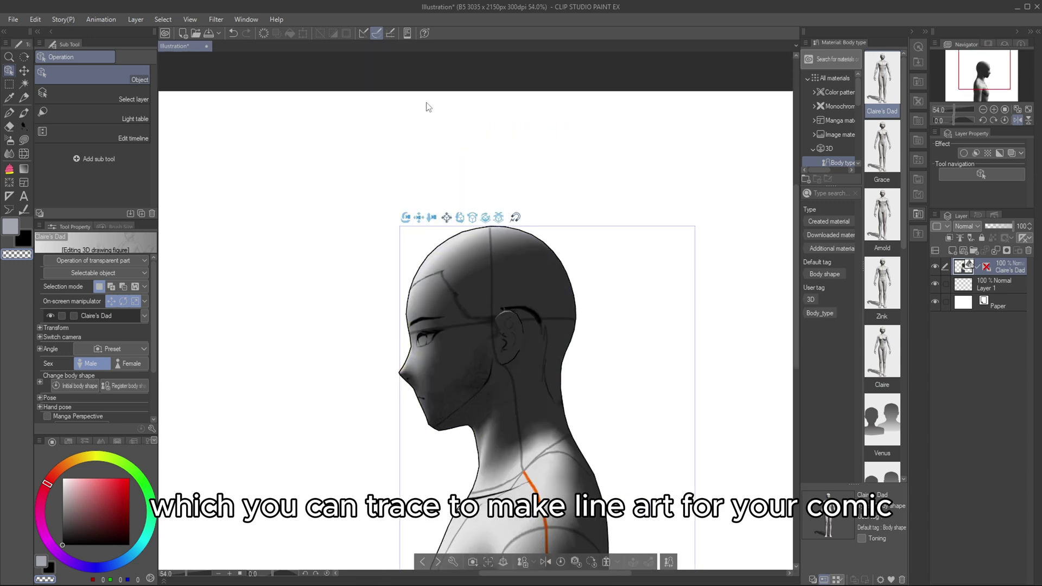
- Merge the figure into a raster layer and apply the Artistic filter as Lines only with line thickness 15 and simplicity 1
key(ctrl+e)
click(216, 19)
mouse_move(255, 103)
click(347, 104)
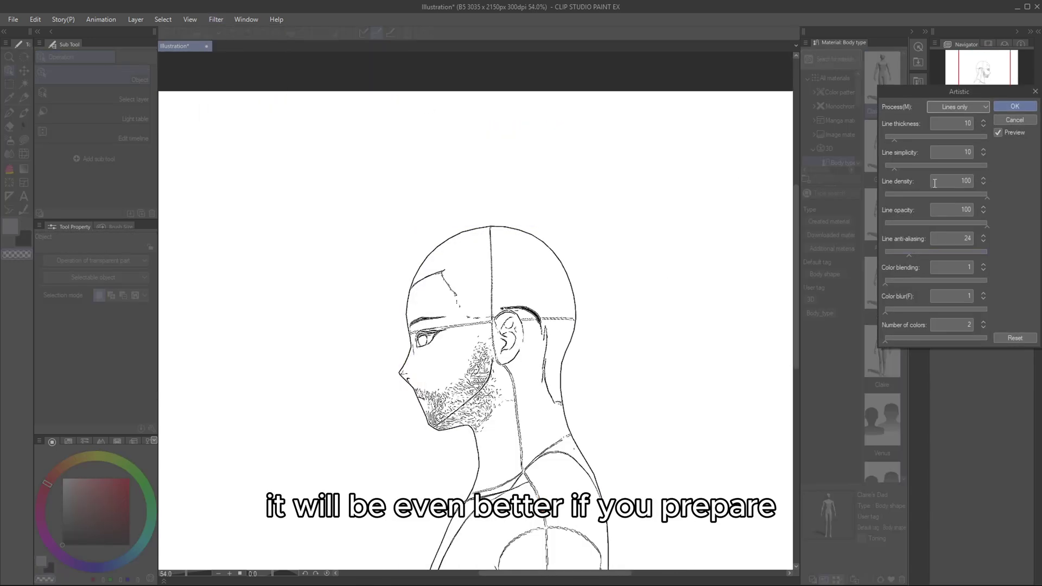
drag(890, 167, 899, 138)
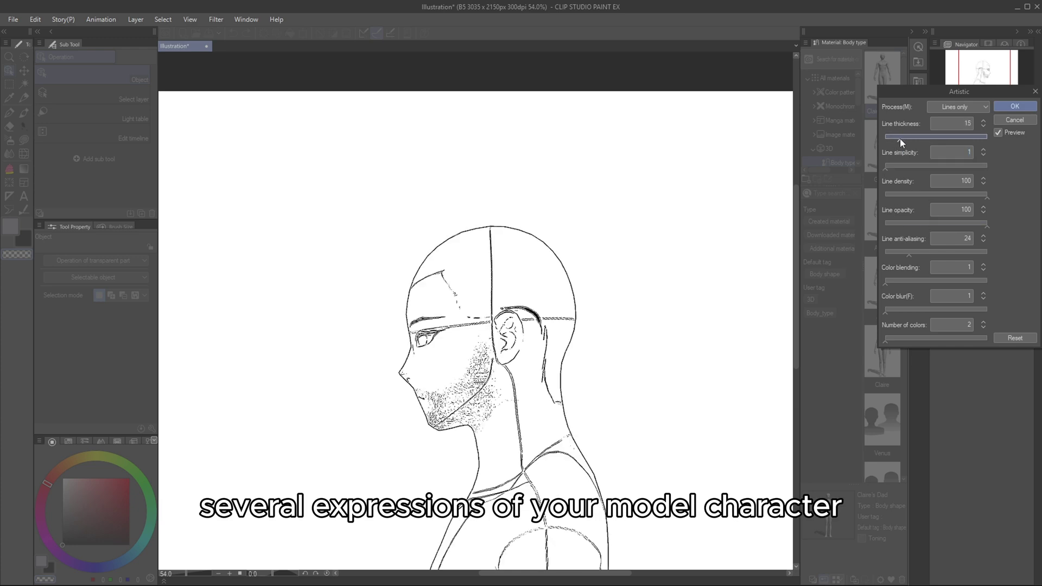
click(1014, 107)
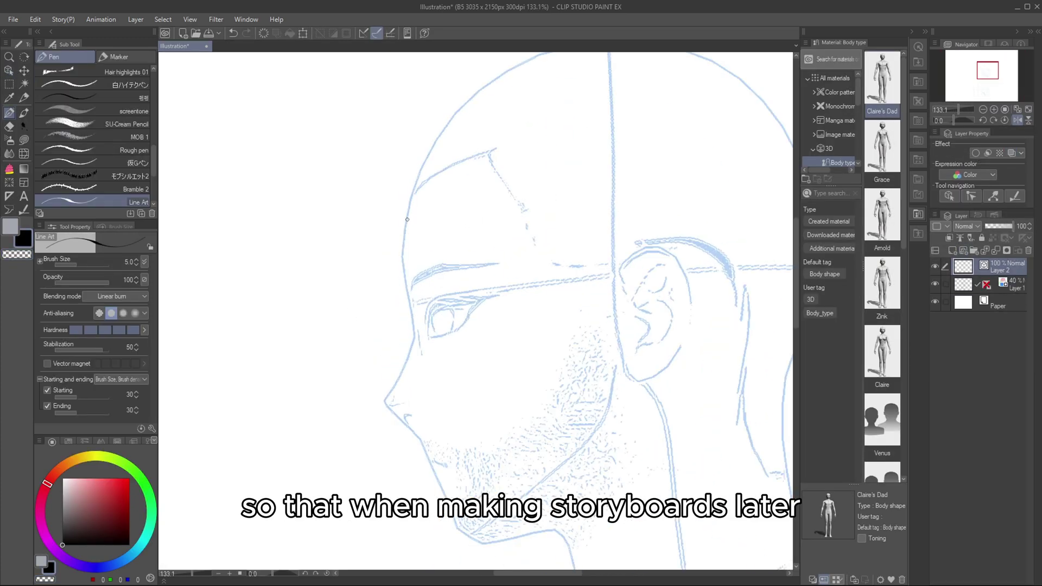
- Trace the face profile from forehead to chin and the jawline with the size 5 Line Art pen
mouse_move(453, 52)
mouse_down()
mouse_move(435, 255)
mouse_move(439, 209)
mouse_move(505, 225)
mouse_up()
drag(439, 211, 525, 291)
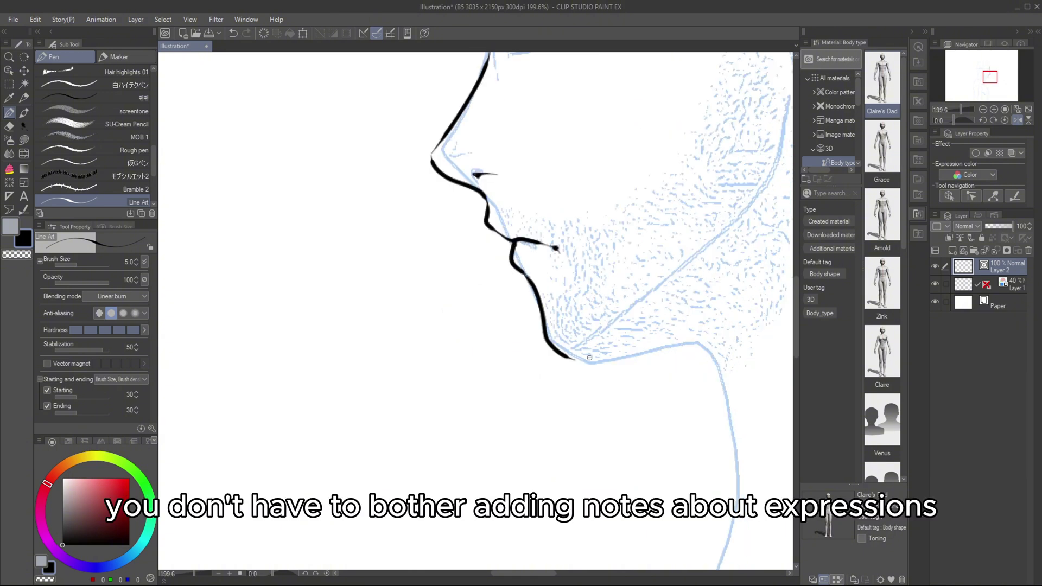
scroll(525, 292, down, 2)
key(h)
drag(285, 231, 418, 388)
key(h)
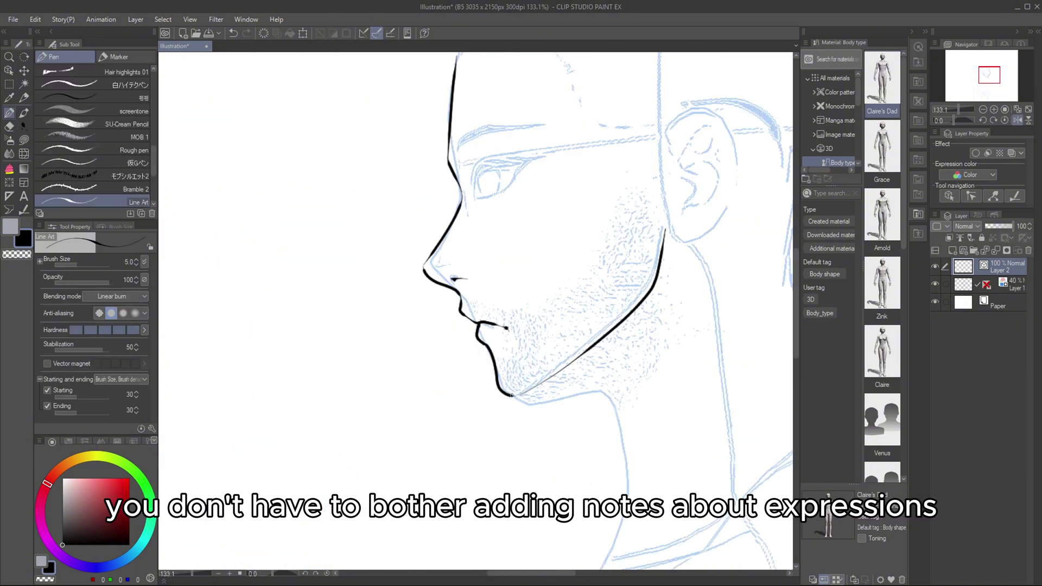
- Trace the underside of the chin and the neck lines with the Line Art pen
drag(511, 395, 608, 393)
drag(602, 401, 541, 225)
drag(535, 213, 540, 245)
drag(545, 392, 484, 503)
drag(571, 208, 530, 436)
- Draw the ear's outer outline and its inner folds with the Line Art pen
scroll(612, 279, up, 3)
drag(611, 279, 583, 524)
drag(491, 247, 495, 386)
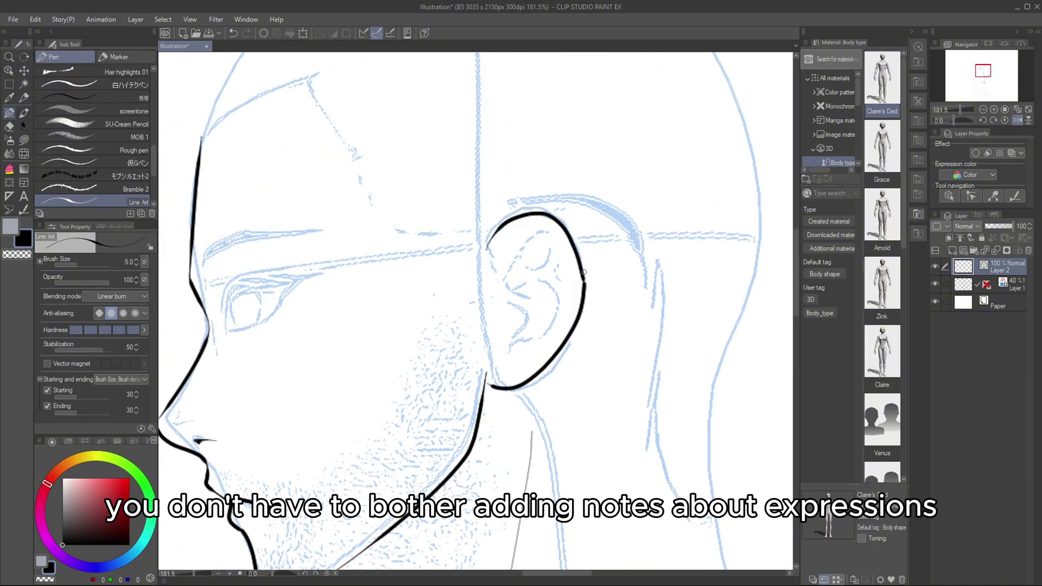
mouse_move(546, 228)
mouse_down()
mouse_move(543, 289)
mouse_move(507, 350)
mouse_up()
- Erase the stray part of the line below the ear and redraw the thin neck muscle line down to the collarbone
scroll(498, 155, down, 2)
key(e)
click(495, 295)
key(p)
key(h)
drag(466, 163, 529, 498)
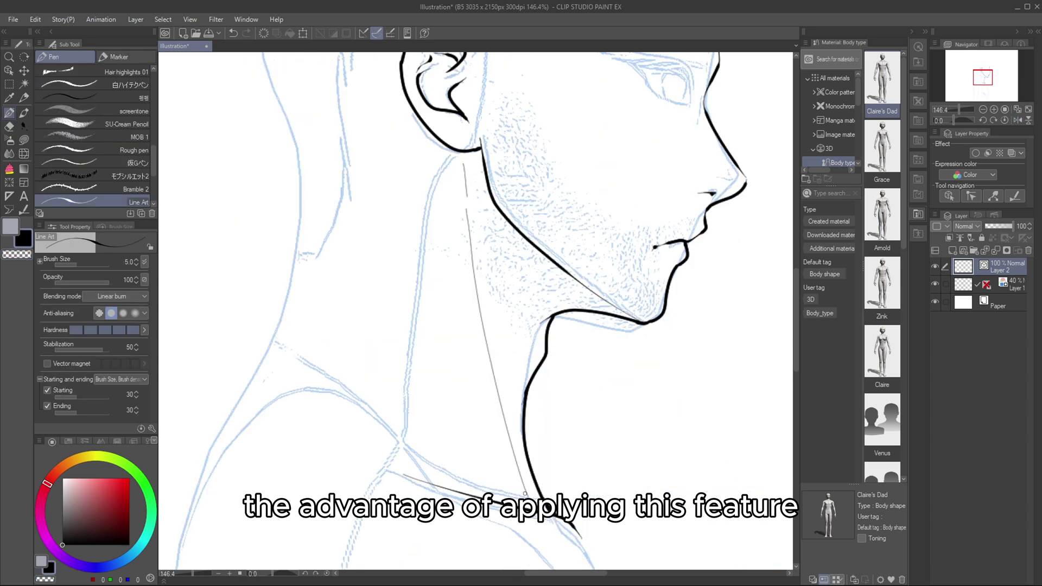
key(h)
- Add a new raster layer and ink the eye with a thick upper lash line, iris and lower lid
click(951, 251)
drag(362, 312, 444, 292)
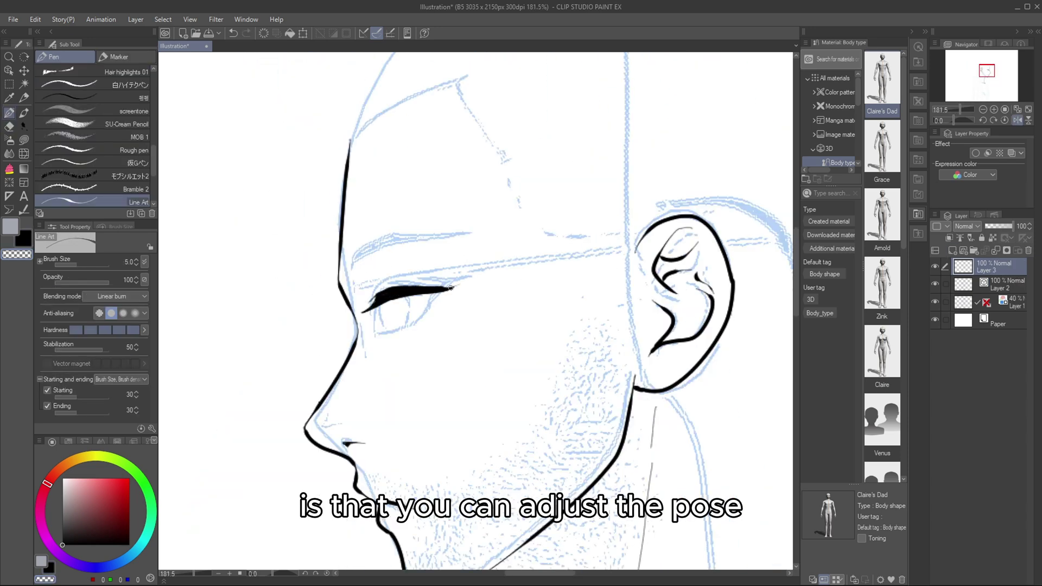
drag(377, 334, 430, 299)
key(h)
drag(549, 300, 548, 312)
drag(571, 302, 571, 319)
key(h)
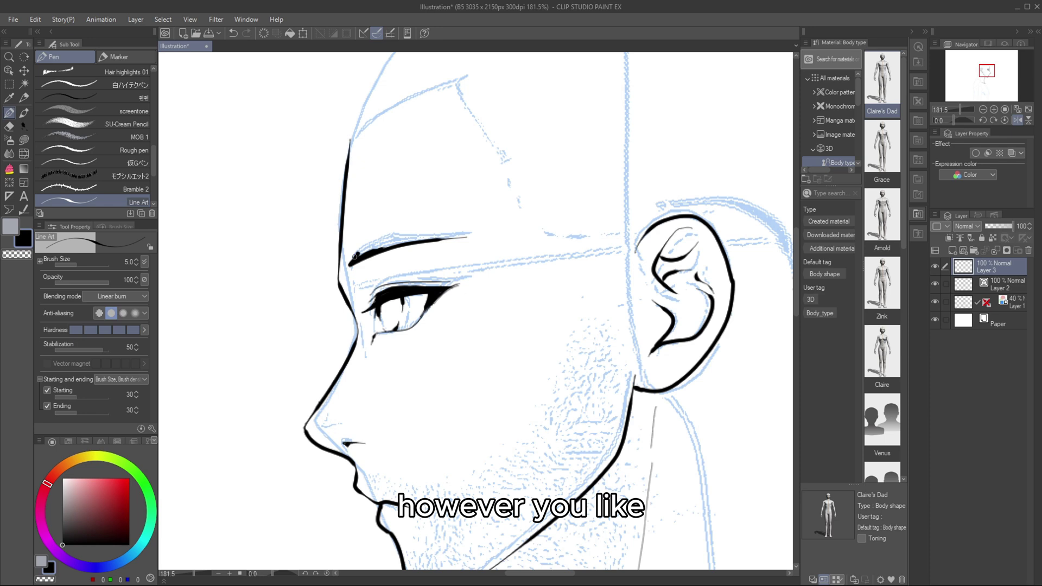
- Ink the eyebrow over the guide as a solid tapering stroke
drag(477, 235, 344, 267)
key(h)
scroll(482, 236, down, 2)
drag(475, 241, 552, 263)
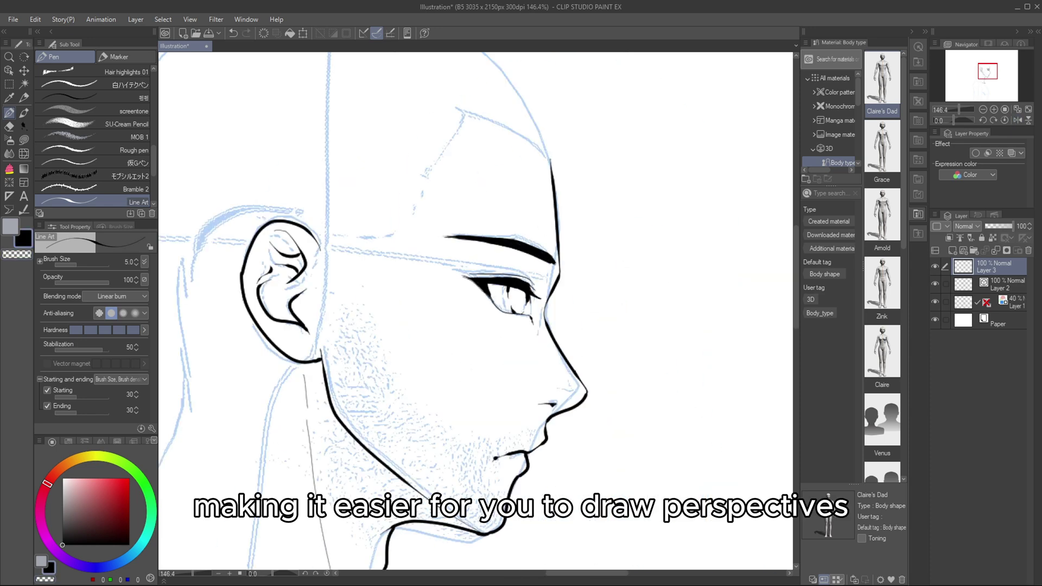
- Sketch the swept-back front hair and the hairline from the forehead toward the ear
scroll(477, 212, down, 3)
key(h)
scroll(522, 158, up, 2)
drag(350, 195, 367, 132)
drag(333, 160, 483, 166)
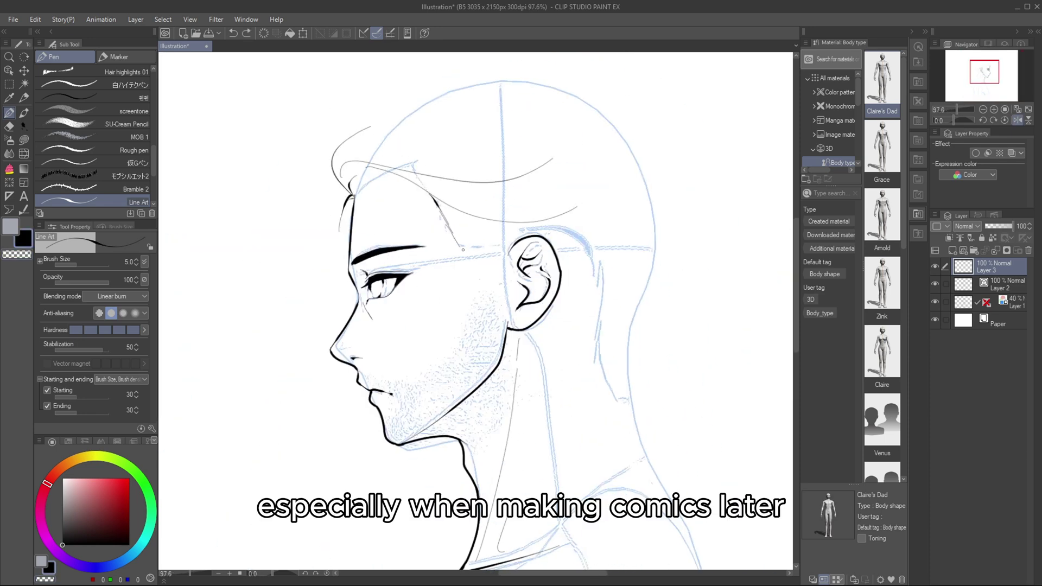
drag(391, 189, 429, 193)
key(h)
drag(356, 185, 537, 175)
- Complete the hair with the crown outline, inner strands and the back of the hair down to the nape
key(e)
key(p)
drag(579, 142, 374, 263)
drag(510, 92, 338, 145)
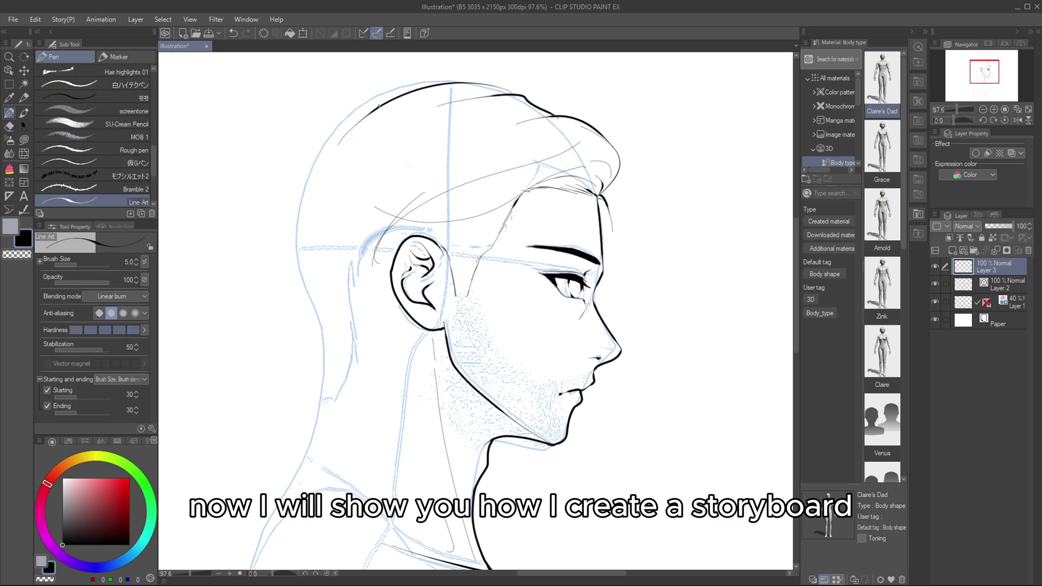
key(h)
key(h)
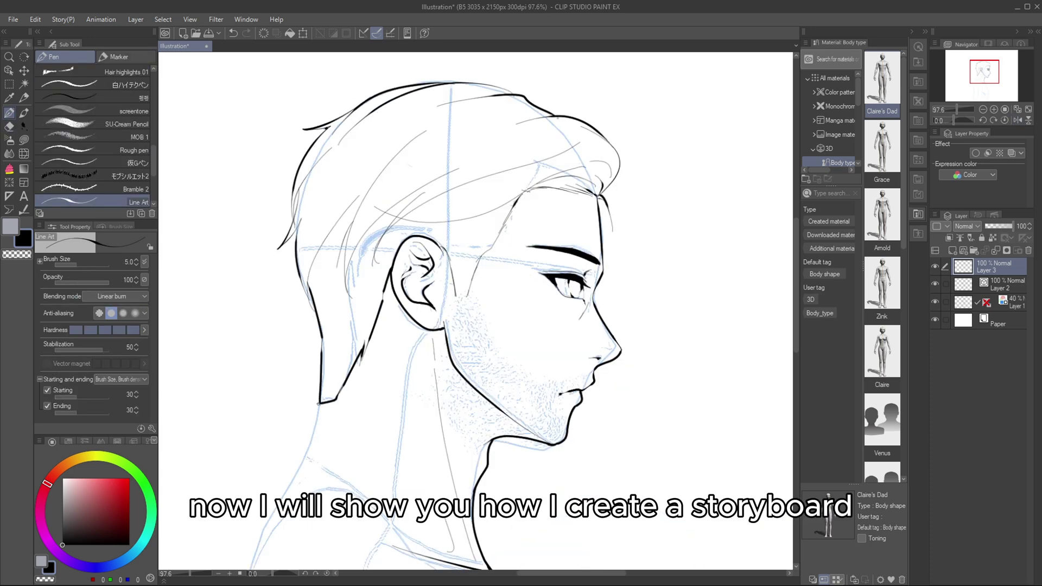
scroll(693, 220, down, 2)
key(h)
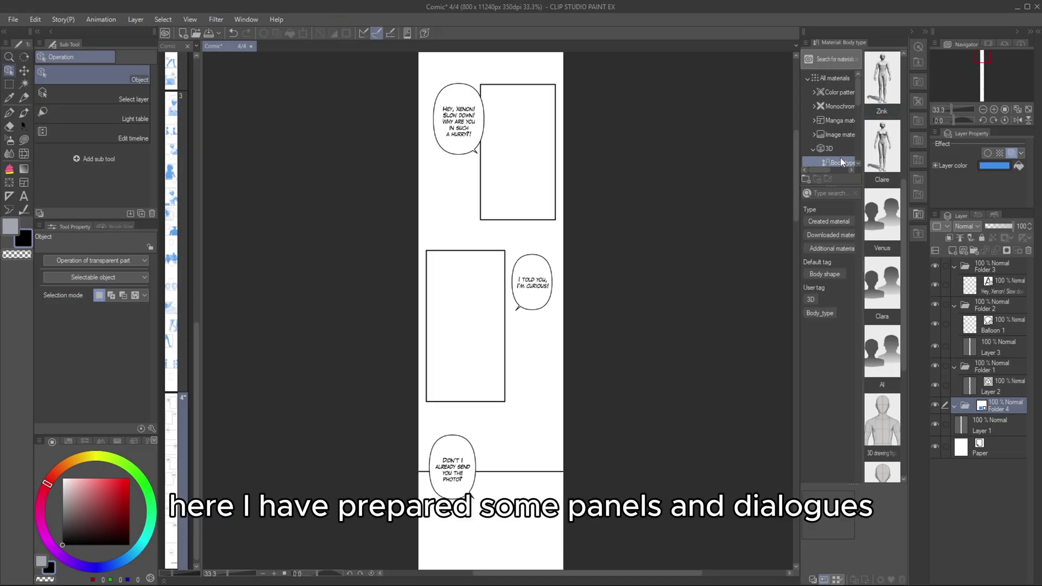
- Place the Xenon body type on the comic page's second panel and search the pose materials for "walk"
drag(494, 323, 494, 323)
scroll(493, 323, up, 2)
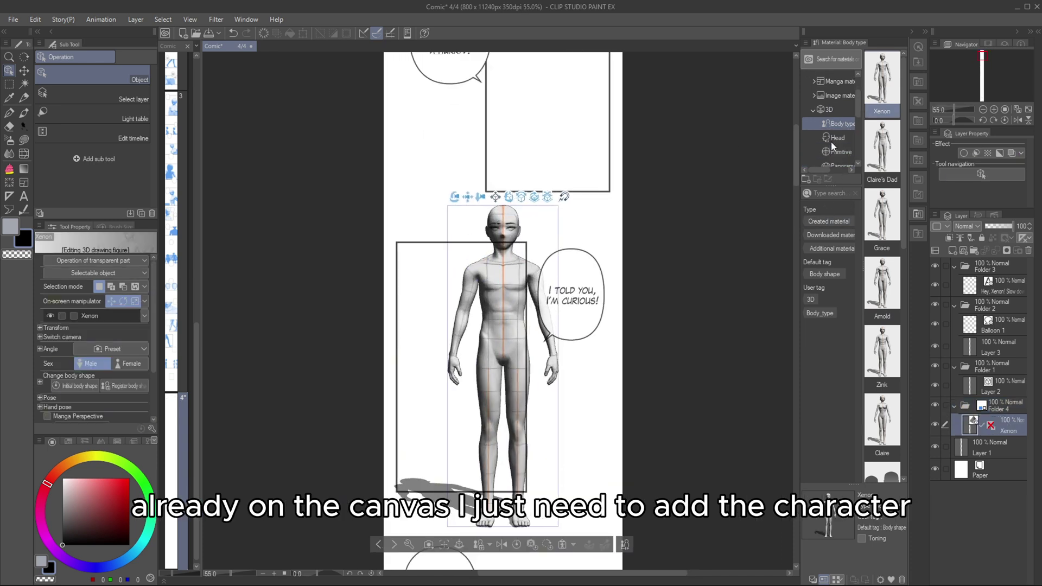
click(836, 142)
click(839, 192)
text(walk)
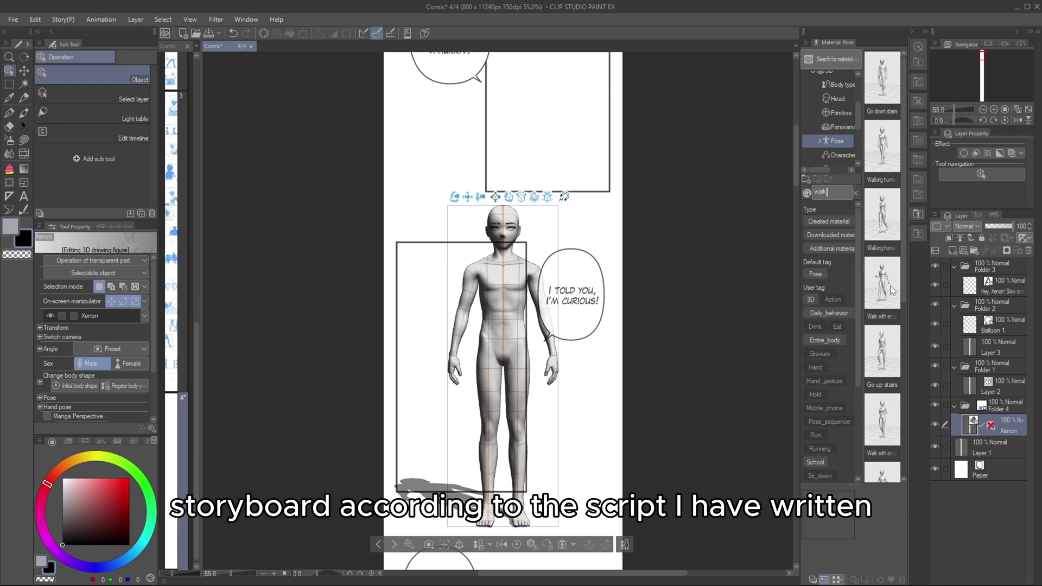
key(Return)
- Try two walking poses on the Xenon figure, turn it to a back view and apply the Stride left front pose
drag(880, 225, 500, 313)
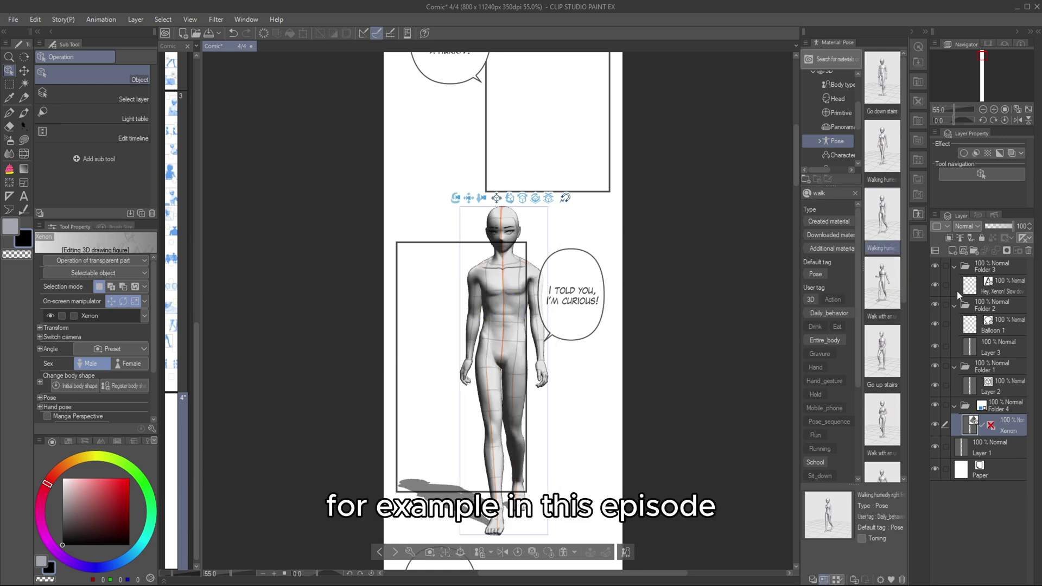
drag(877, 286, 510, 263)
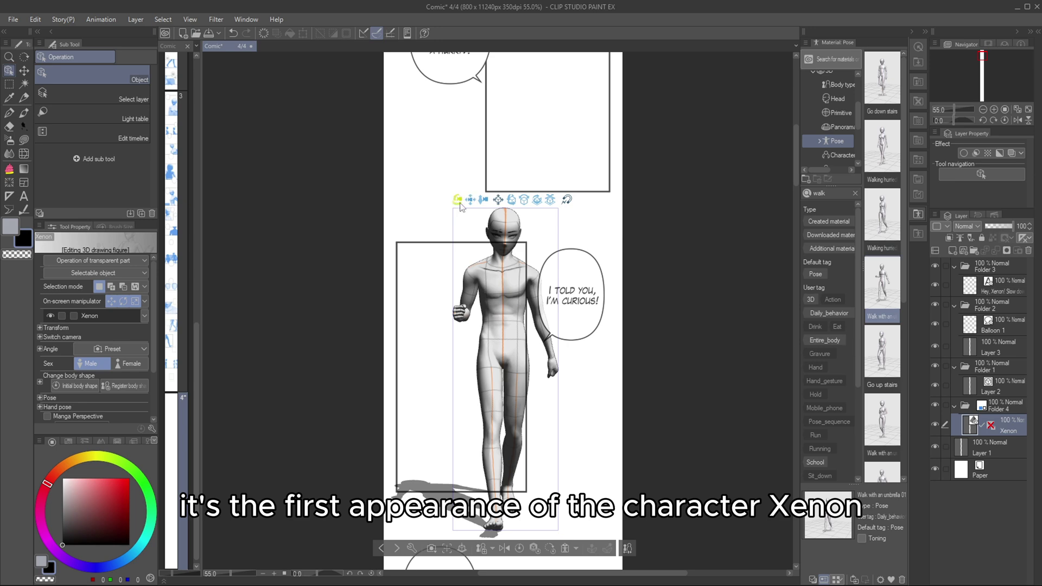
drag(456, 199, 892, 313)
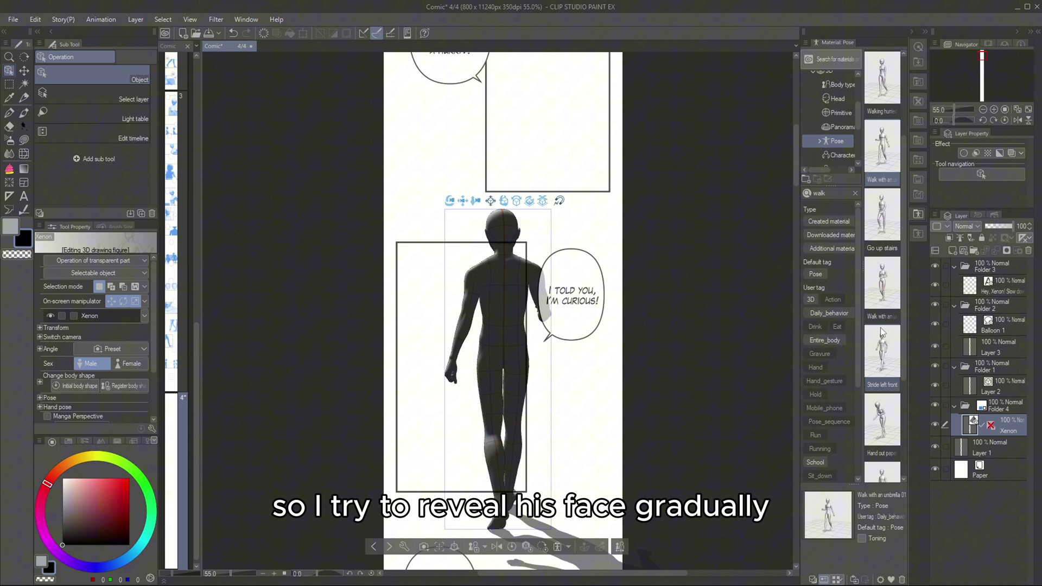
drag(500, 349, 500, 350)
- Angle the camera and move in closer on Xenon's back, and add a new raster layer above the figure
scroll(594, 356, up, 1)
scroll(579, 356, down, 1)
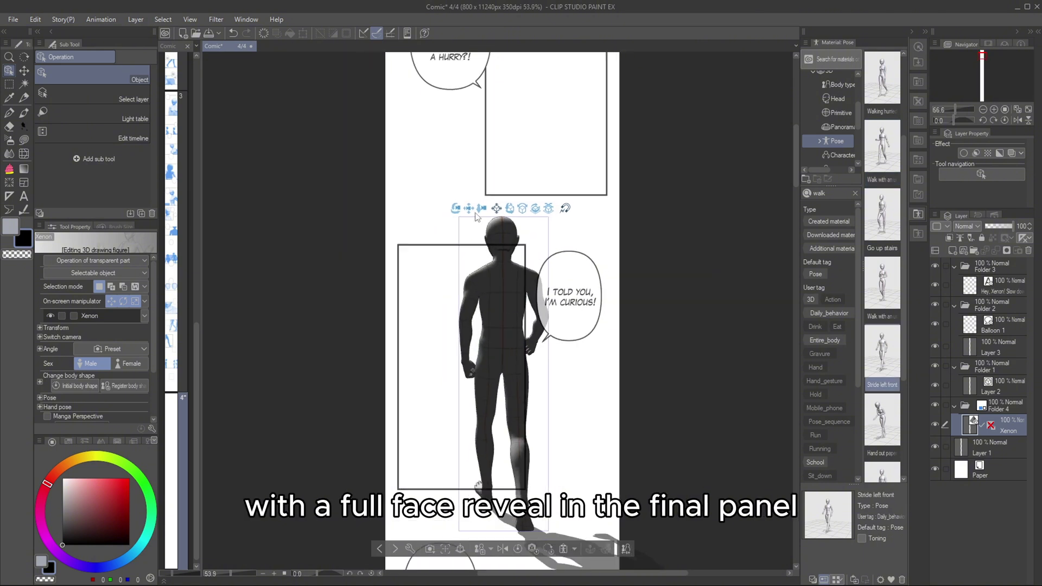
drag(455, 209, 441, 178)
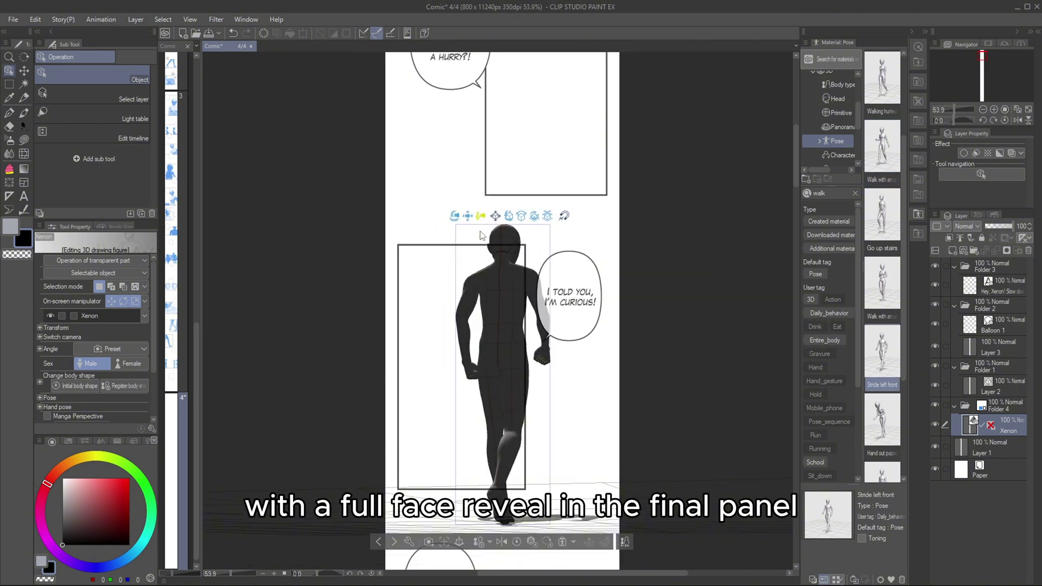
drag(480, 235, 364, 73)
click(953, 251)
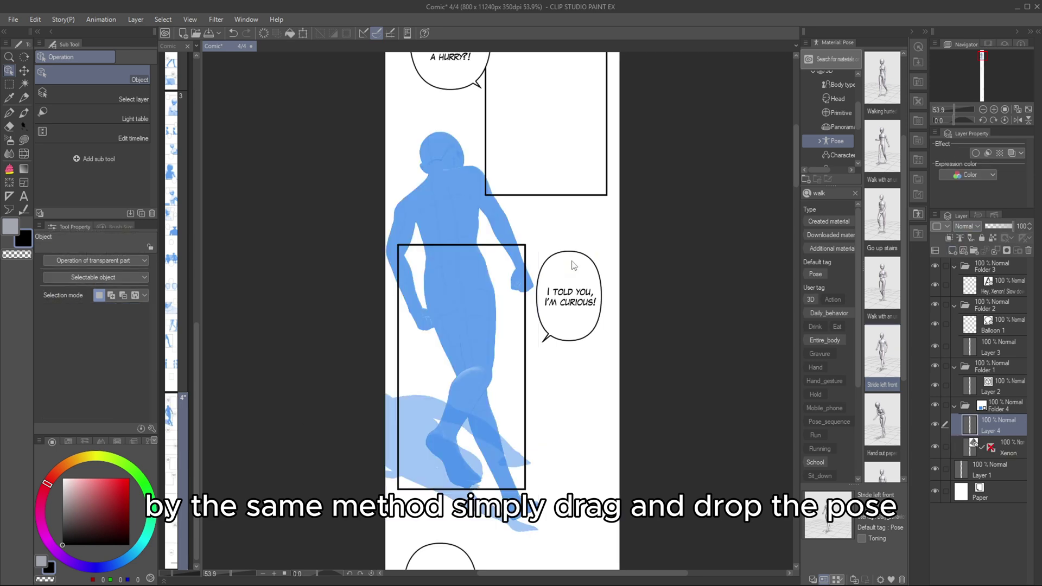
- Try to merge the Xenon figure with the raster layer above it
key(ctrl+e)
scroll(415, 459, up, 3)
key(m)
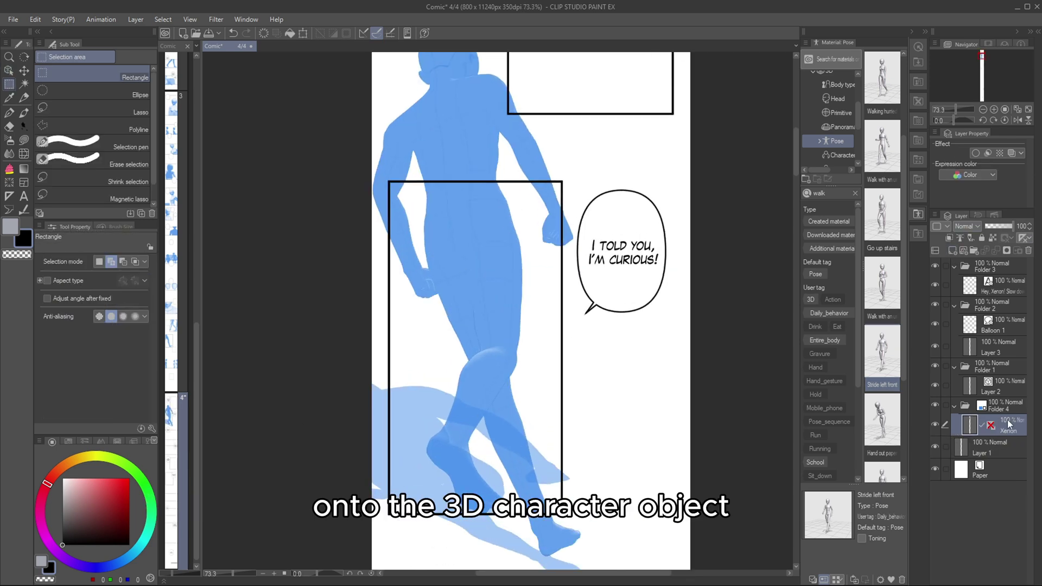
key(o)
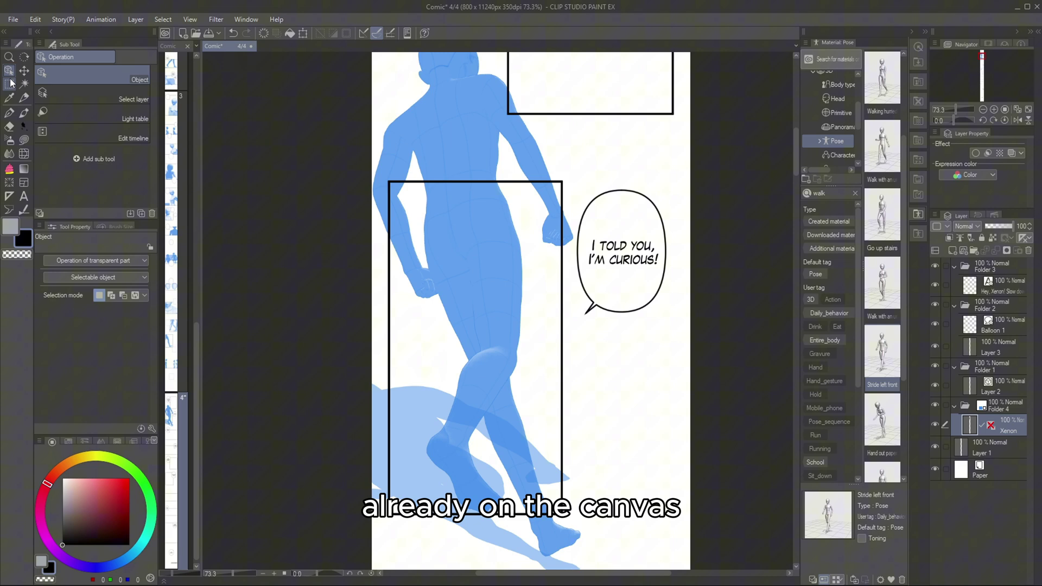
- Change the direction of the Xenon figure's light source so that its back is lit
click(1017, 442)
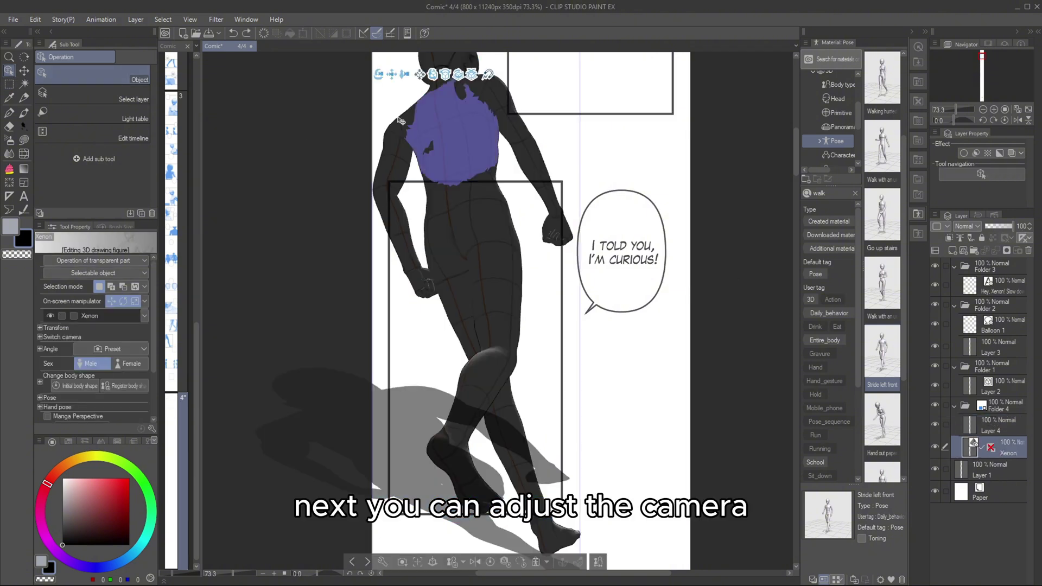
click(383, 562)
click(640, 324)
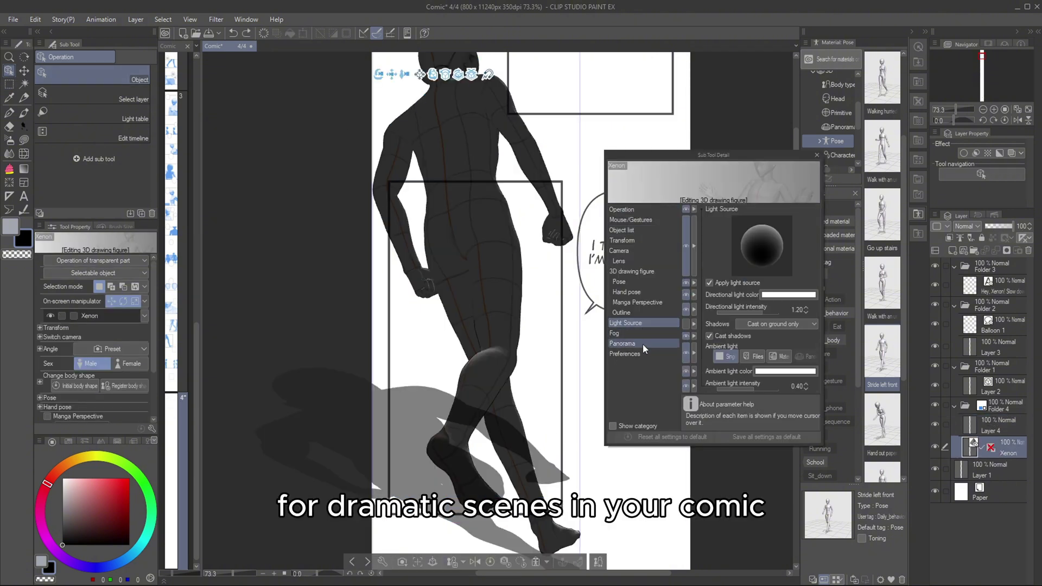
drag(758, 249, 752, 263)
click(817, 155)
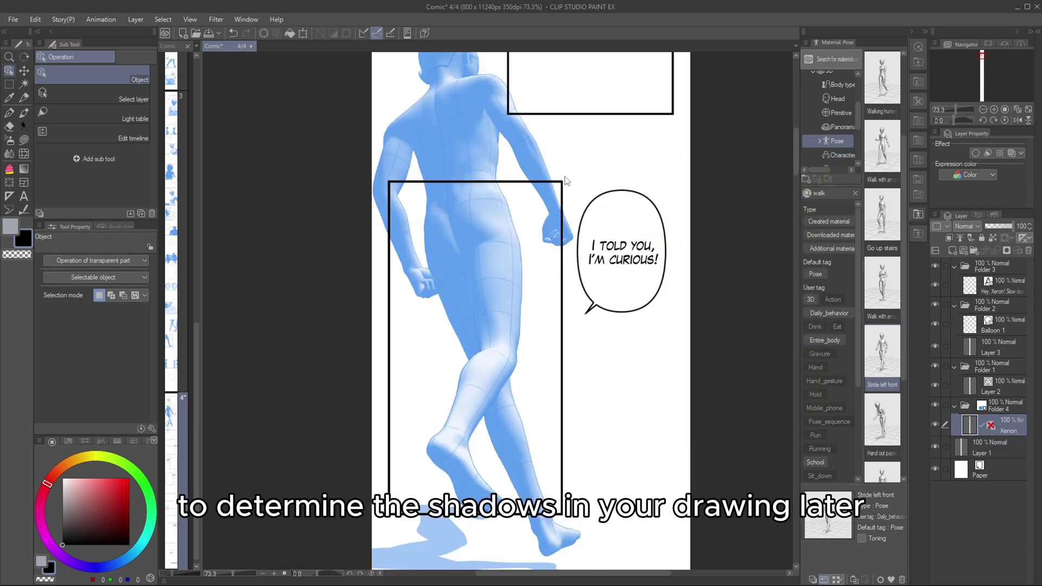
- Make a rectangular selection around the panel containing Xenon
key(m)
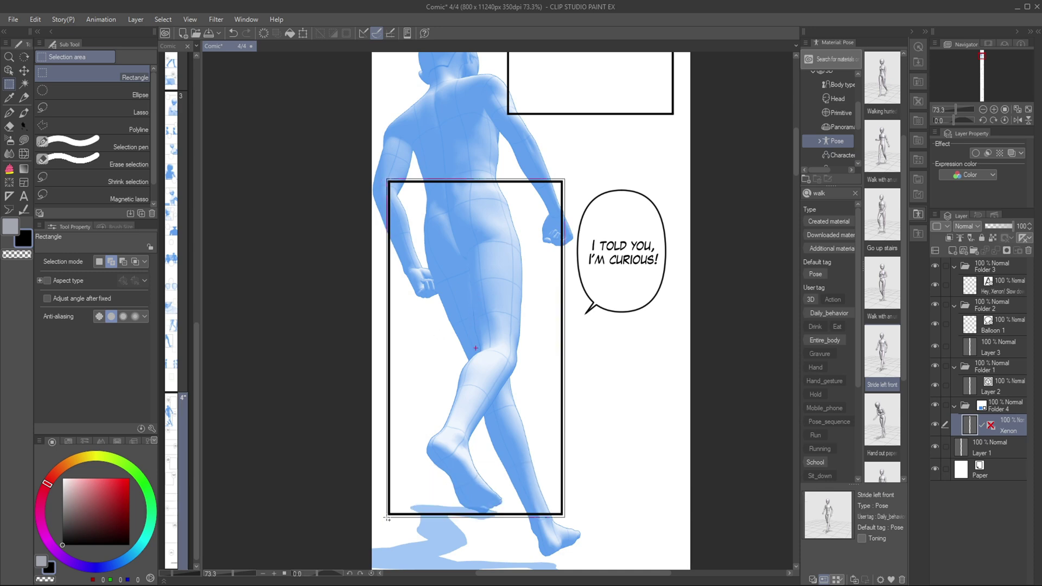
scroll(421, 272, down, 10)
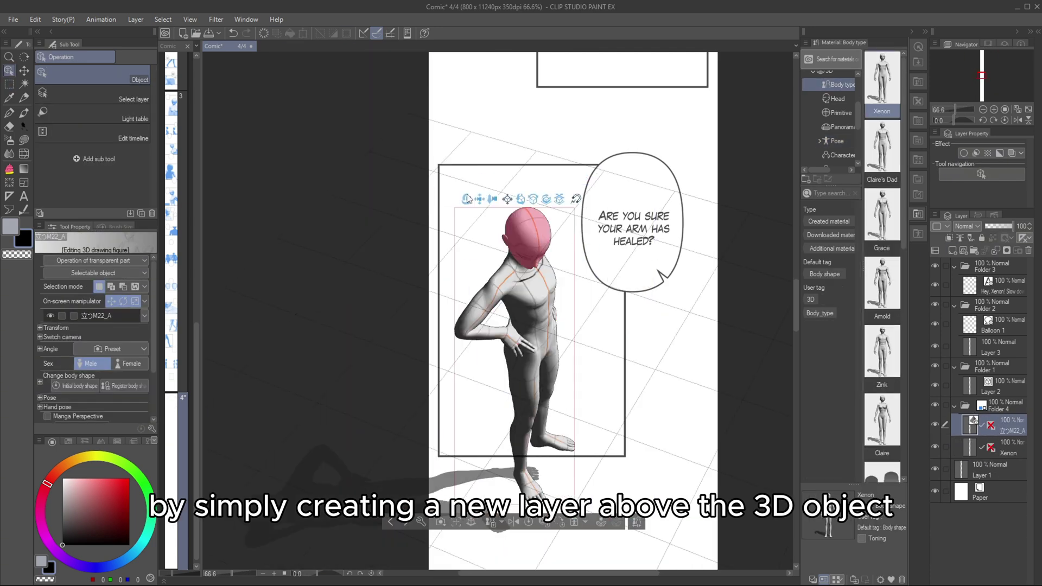
- Rotate the camera to a higher angle on the standing figure in the "Are you sure your arm has healed?" panel
drag(467, 198, 467, 228)
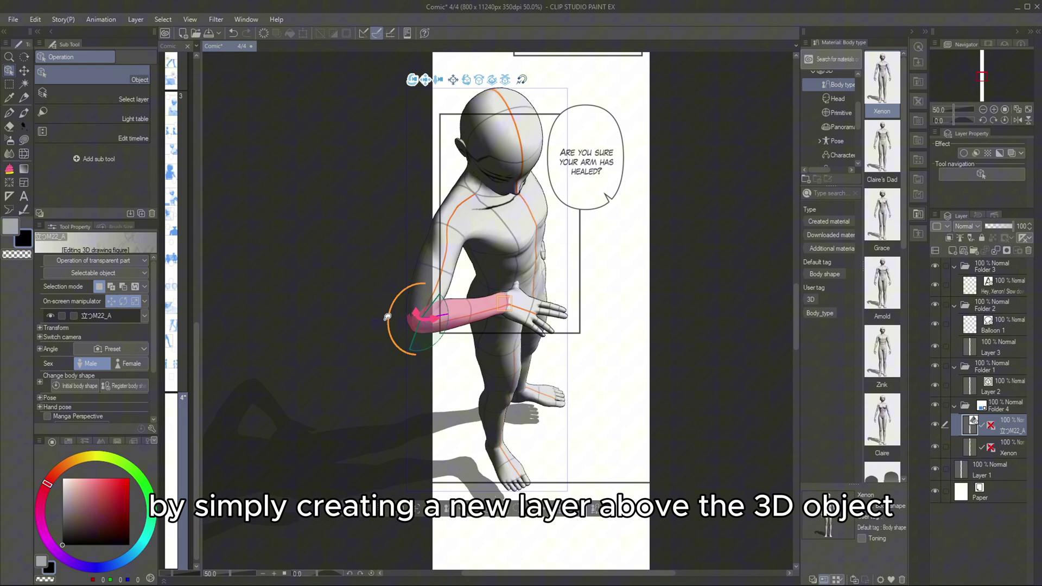